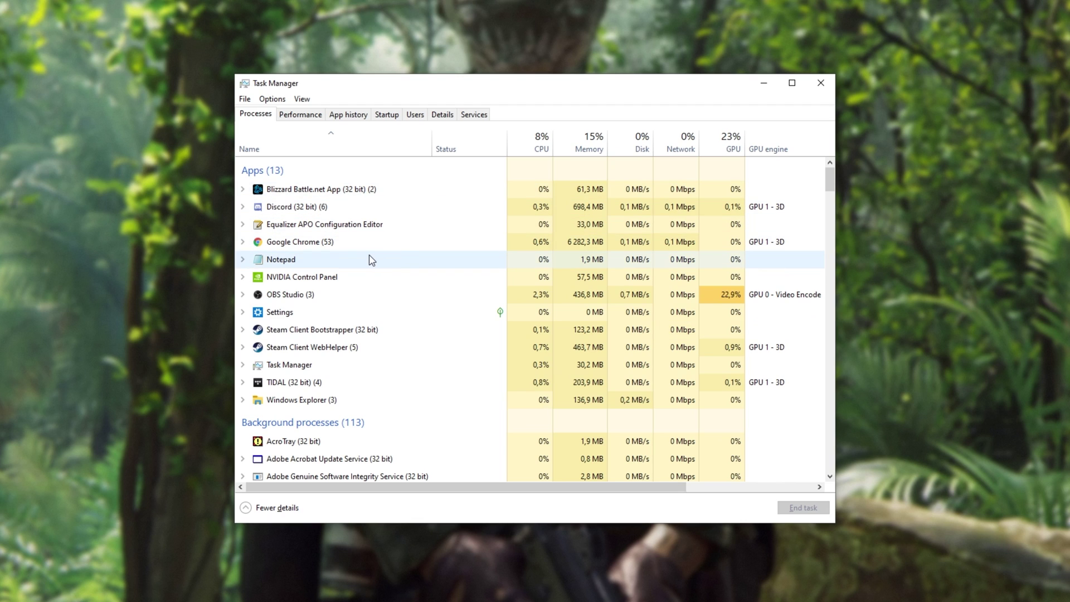
pyautogui.click(346, 295)
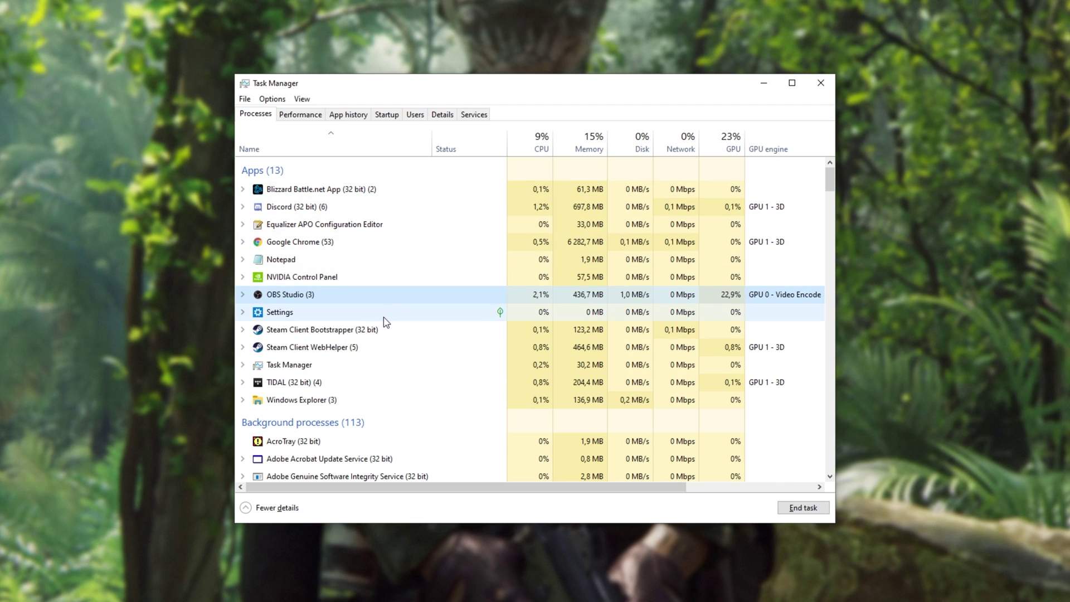
pyautogui.click(382, 225)
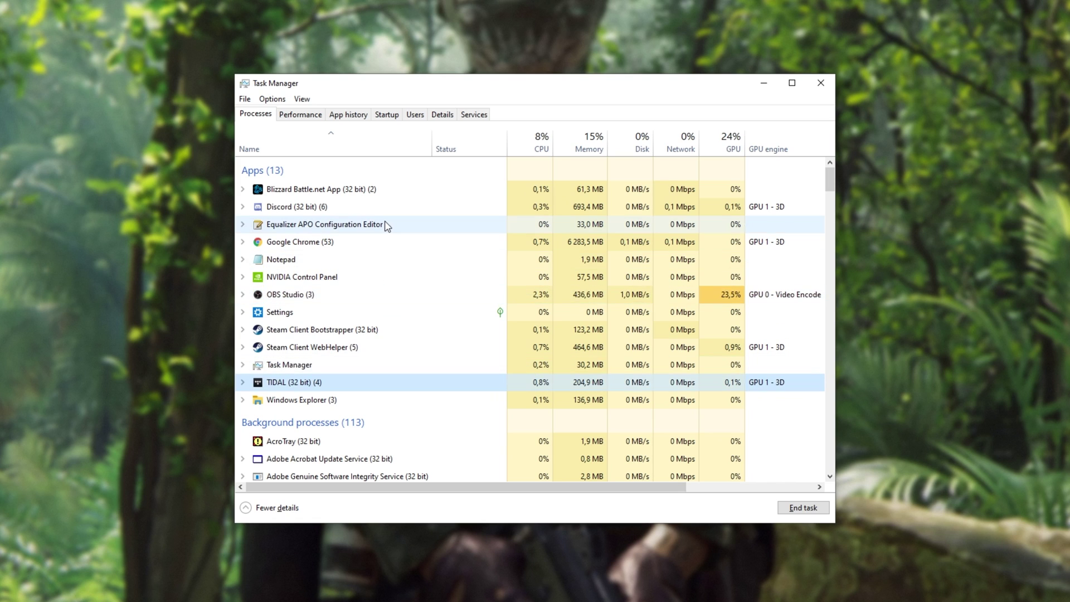
pyautogui.click(376, 207)
pyautogui.click(360, 347)
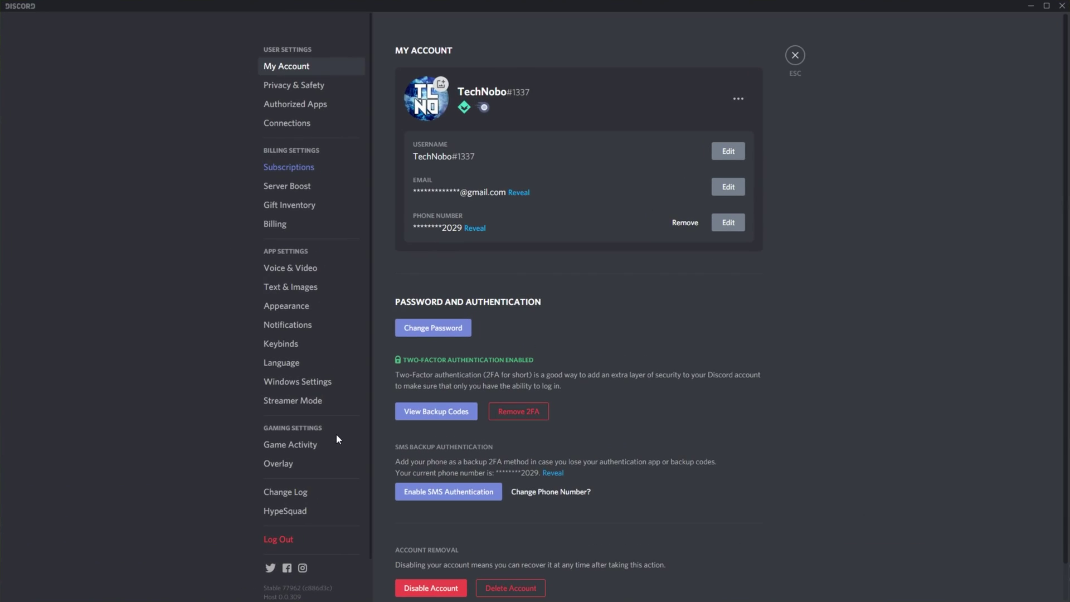
# Open Discord's in-game Overlay settings under Gaming Settings
pyautogui.click(321, 463)
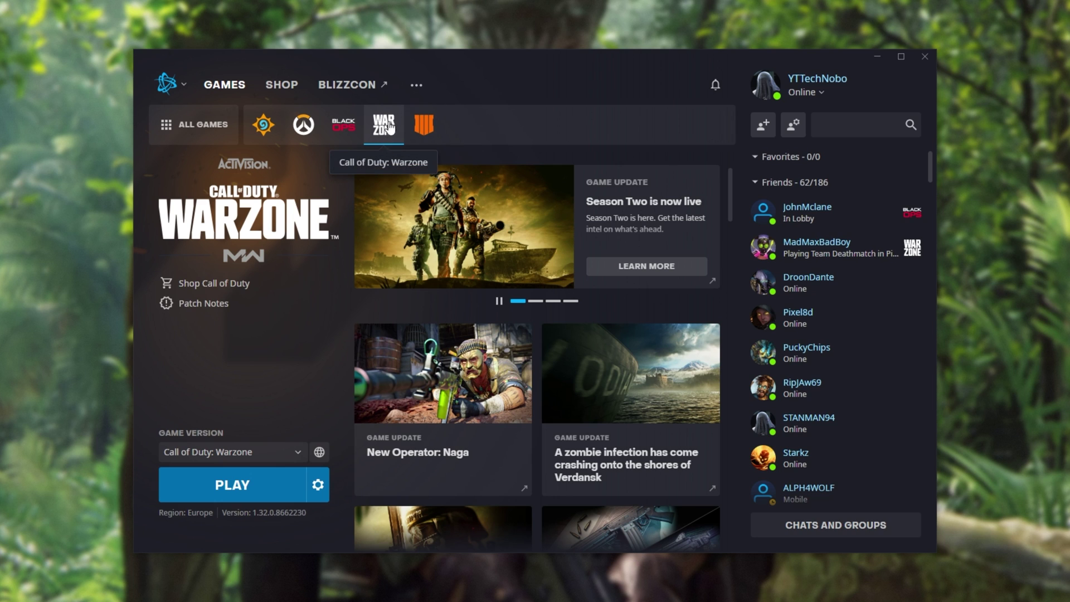
# From the Warzone page's game options, reveal its install folder at E:\Games\Blizzard in File Explorer
pyautogui.click(178, 133)
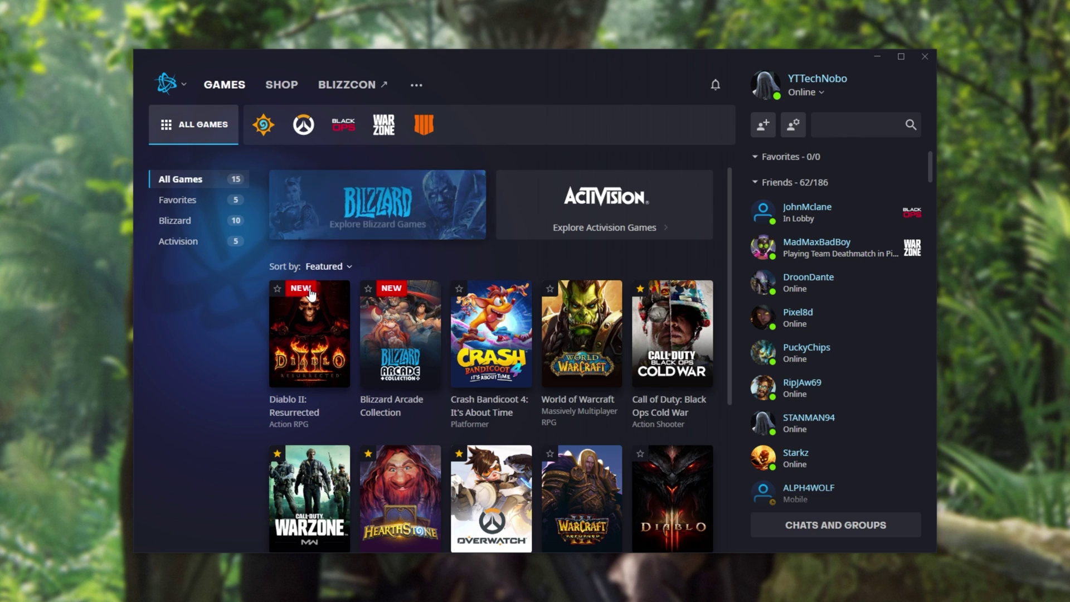
pyautogui.click(306, 503)
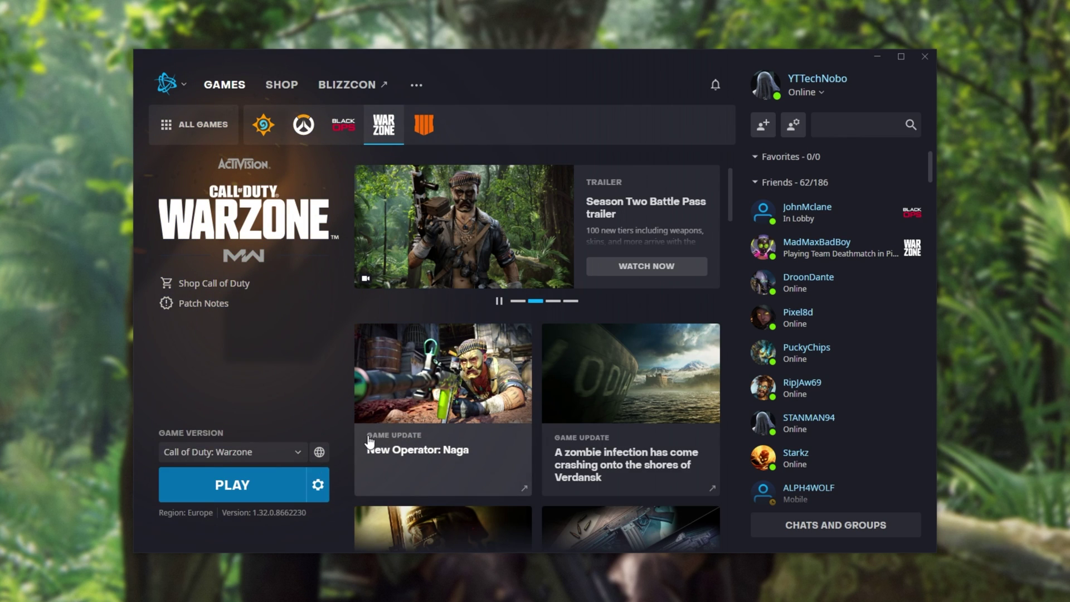
pyautogui.click(318, 488)
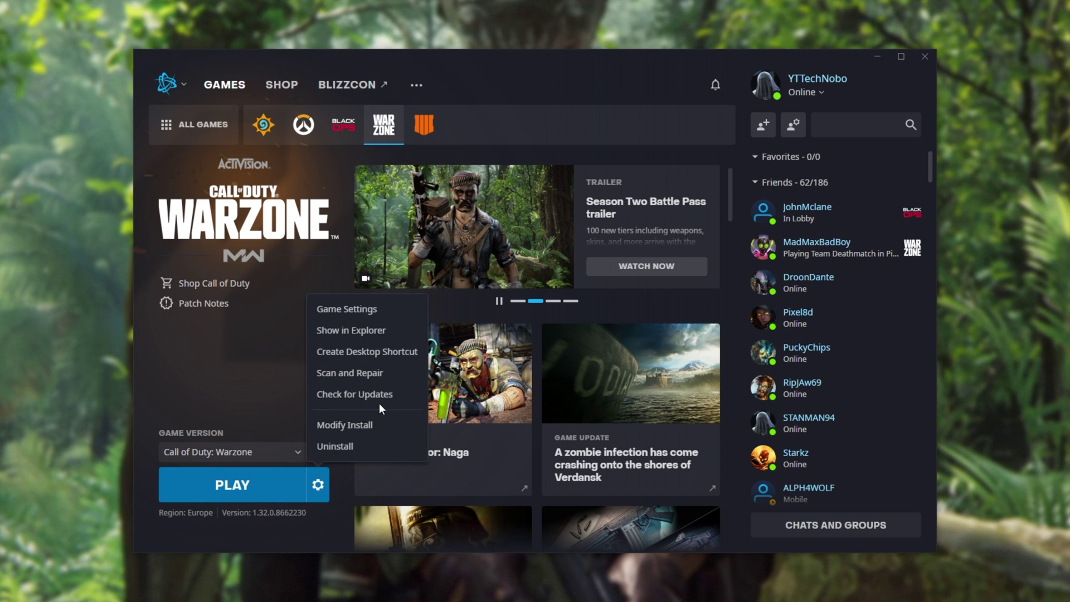
pyautogui.click(369, 332)
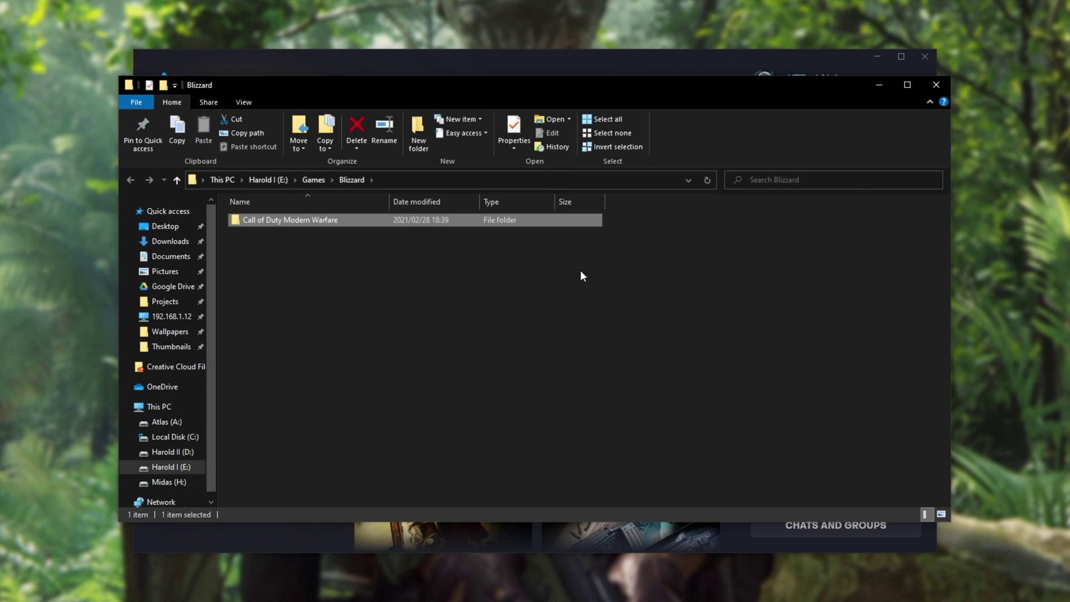
# Open the Call of Duty Modern Warfare folder and select ModernWarfare.exe
pyautogui.doubleClick(544, 225)
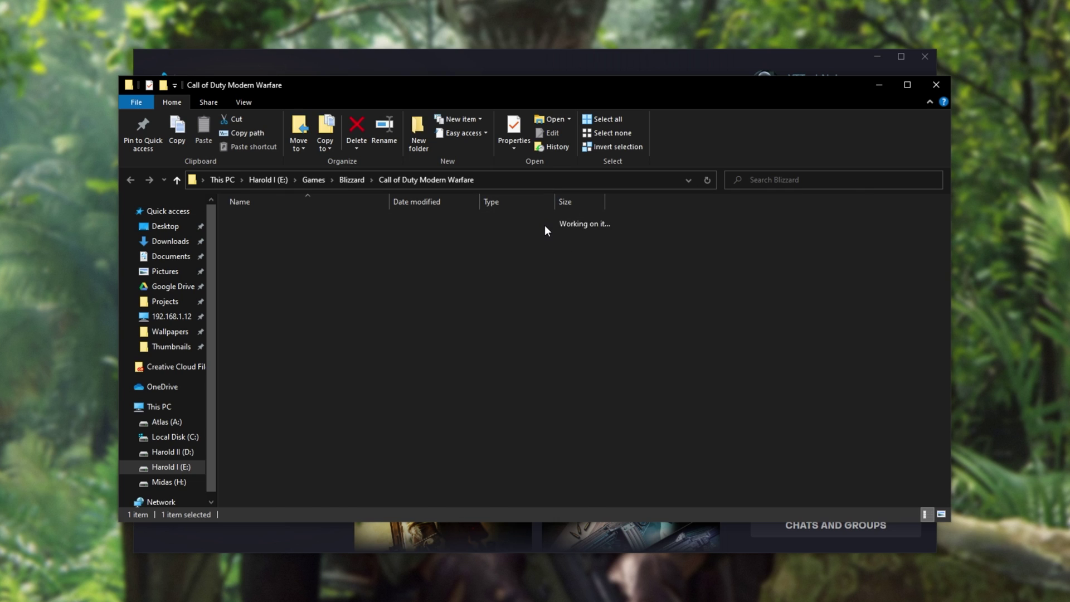
pyautogui.scroll(-11, 545, 227)
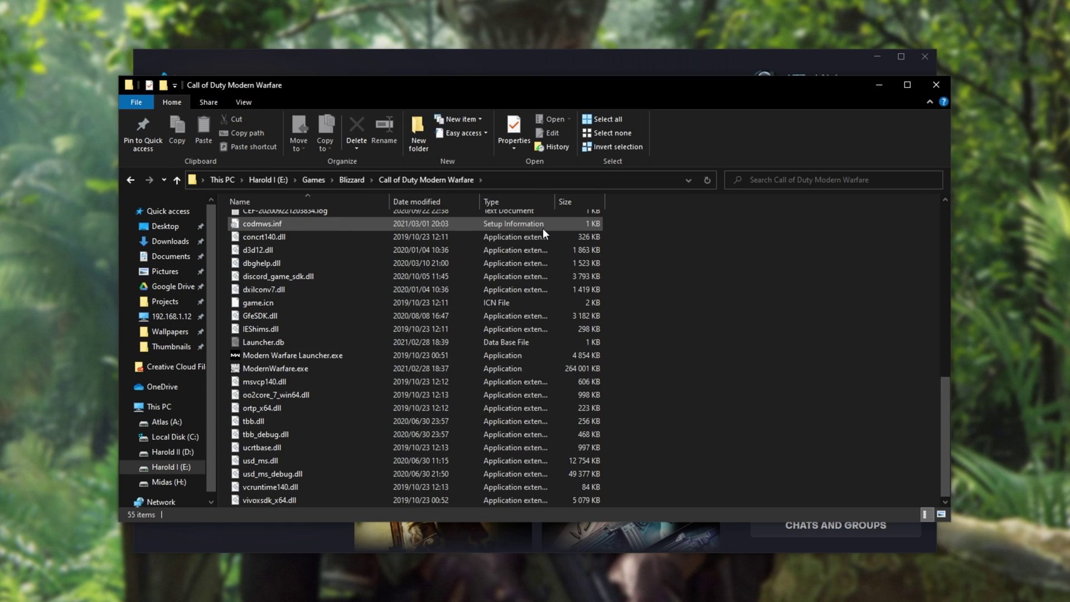
pyautogui.click(373, 370)
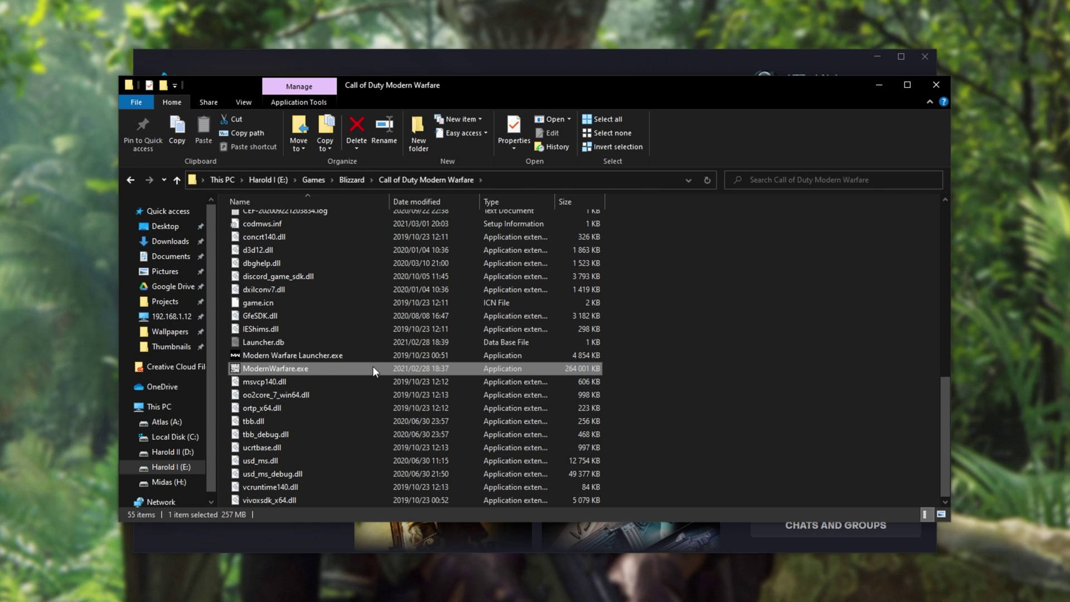
# Open ModernWarfare.exe's Compatibility properties and apply the run-as-administrator setting
pyautogui.rightClick(373, 368)
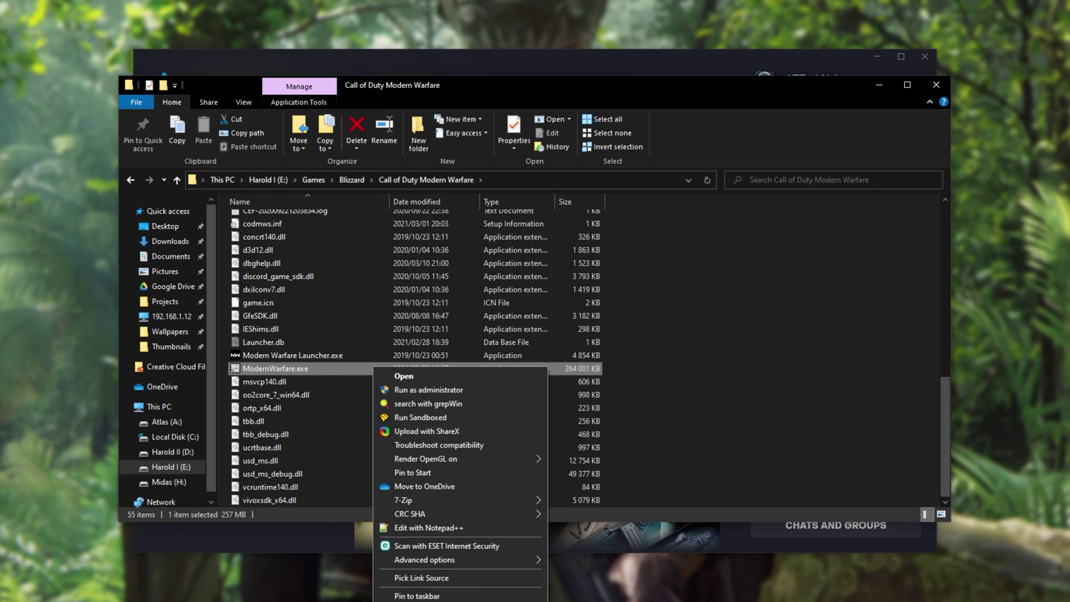
pyautogui.press('r')
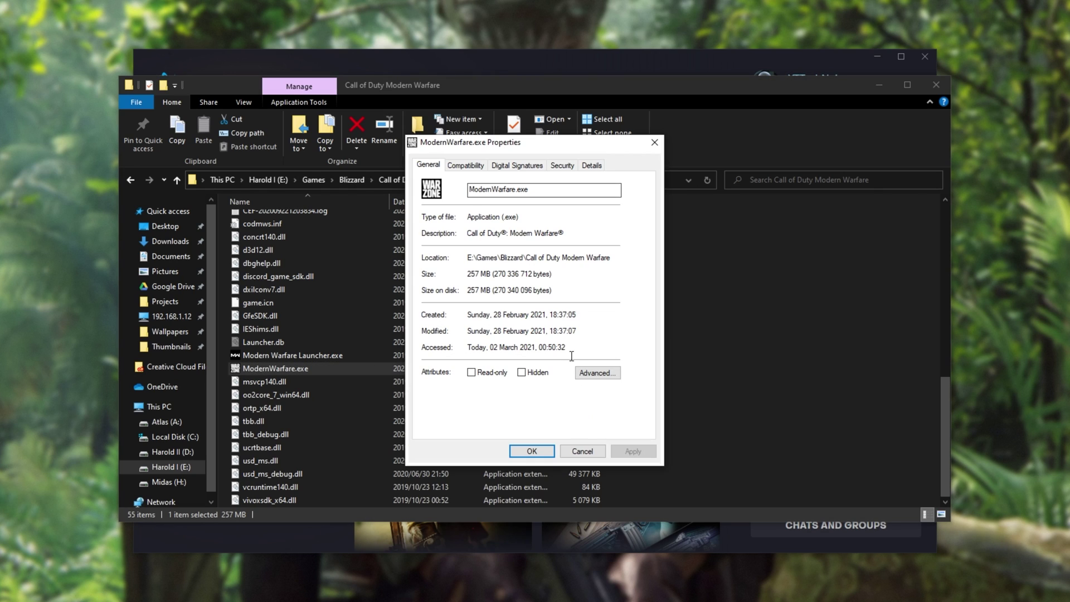
pyautogui.click(474, 165)
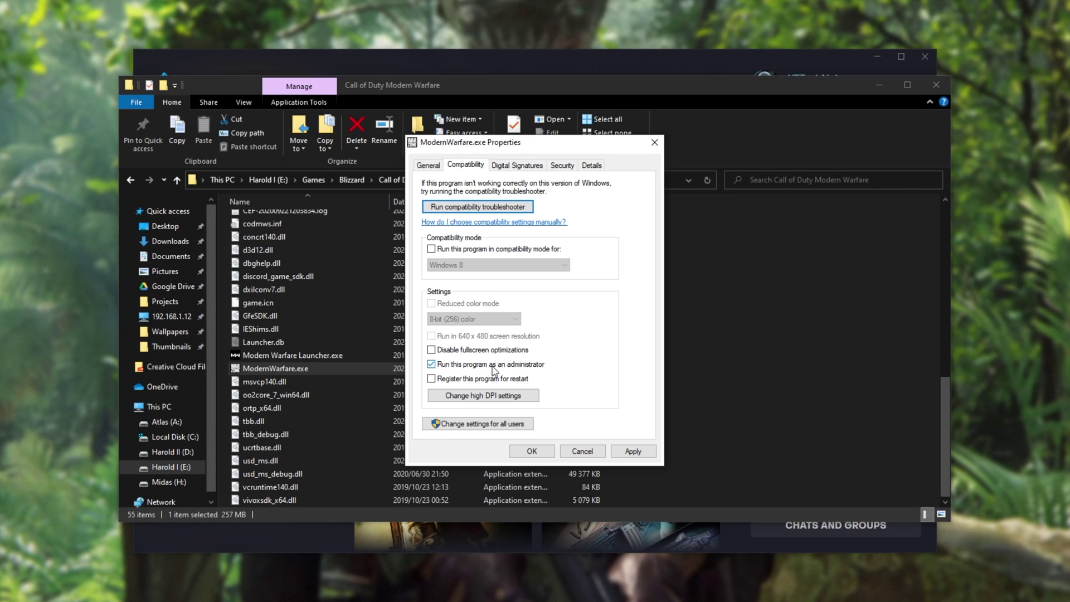
pyautogui.click(630, 450)
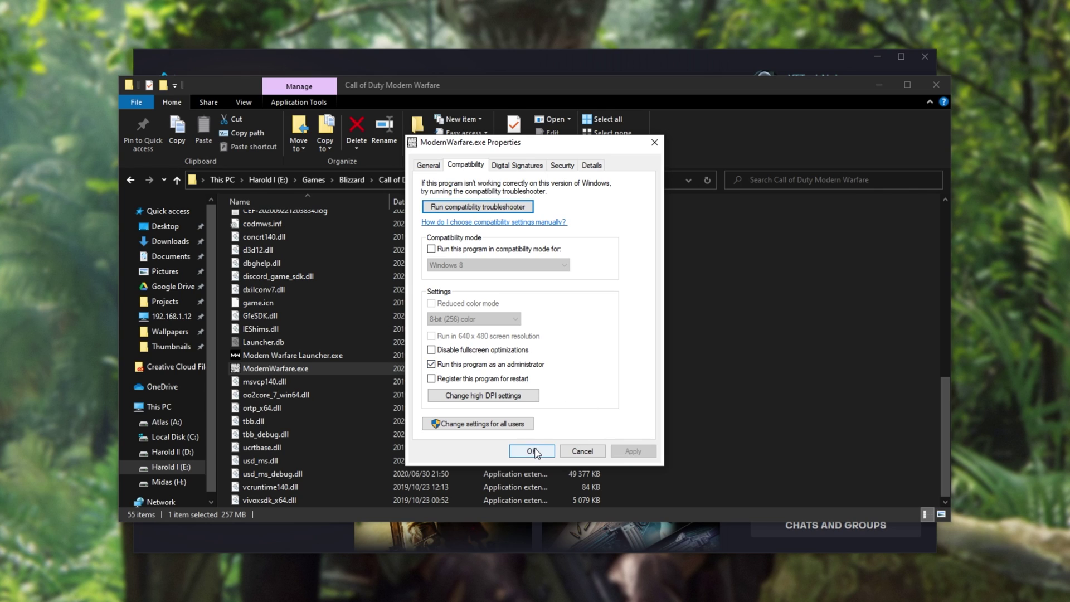
pyautogui.click(524, 426)
# Enable Windows 7 compatibility mode, disable fullscreen optimizations, and apply
pyautogui.click(467, 251)
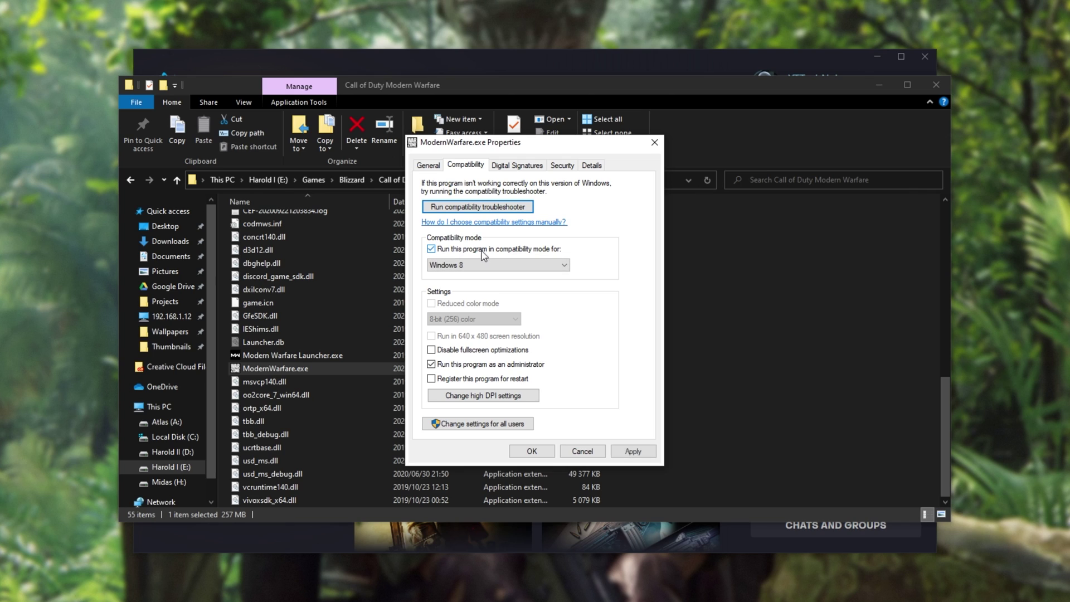
pyautogui.click(499, 267)
pyautogui.click(494, 301)
pyautogui.click(498, 351)
pyautogui.click(632, 451)
# Turn off compatibility mode, re-enable fullscreen optimizations, drop administrator rights, and apply
pyautogui.click(529, 249)
pyautogui.click(491, 351)
pyautogui.click(493, 366)
pyautogui.click(621, 451)
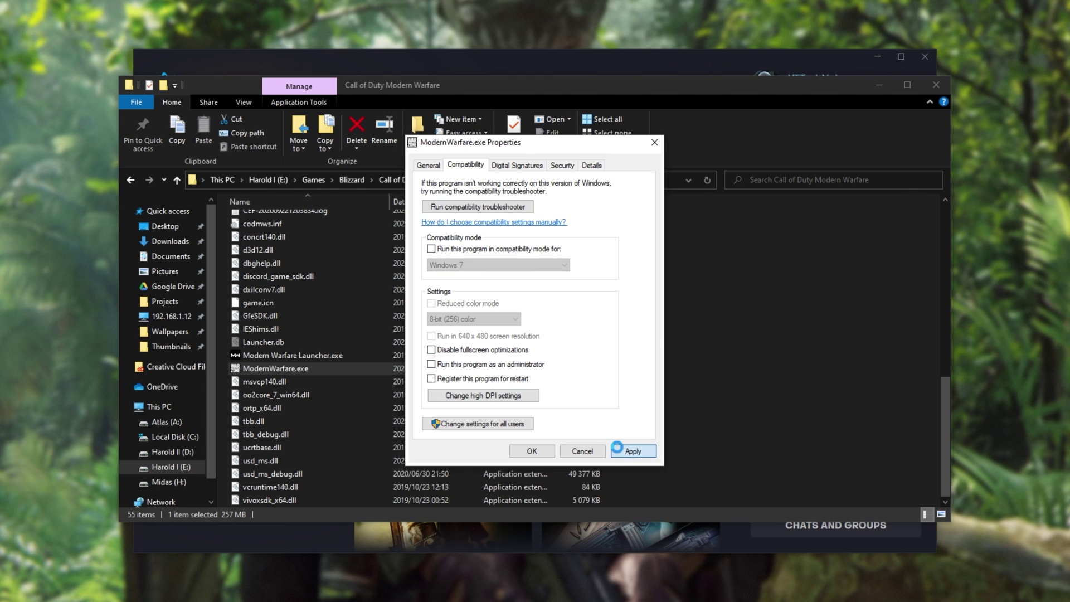
# Close ModernWarfare.exe's properties with OK and minimize File Explorer
pyautogui.click(532, 451)
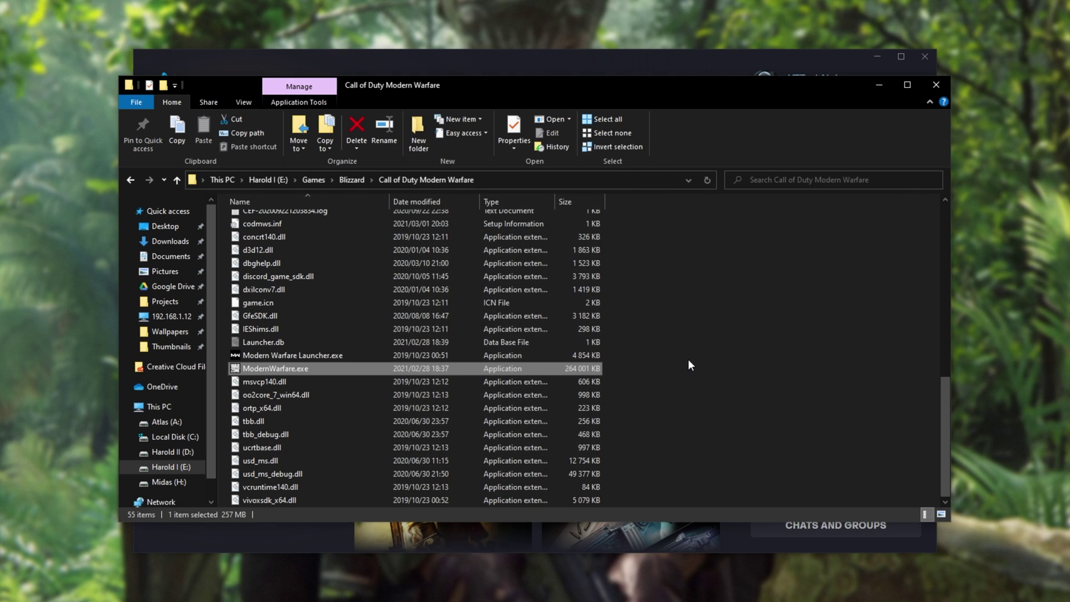
pyautogui.click(875, 84)
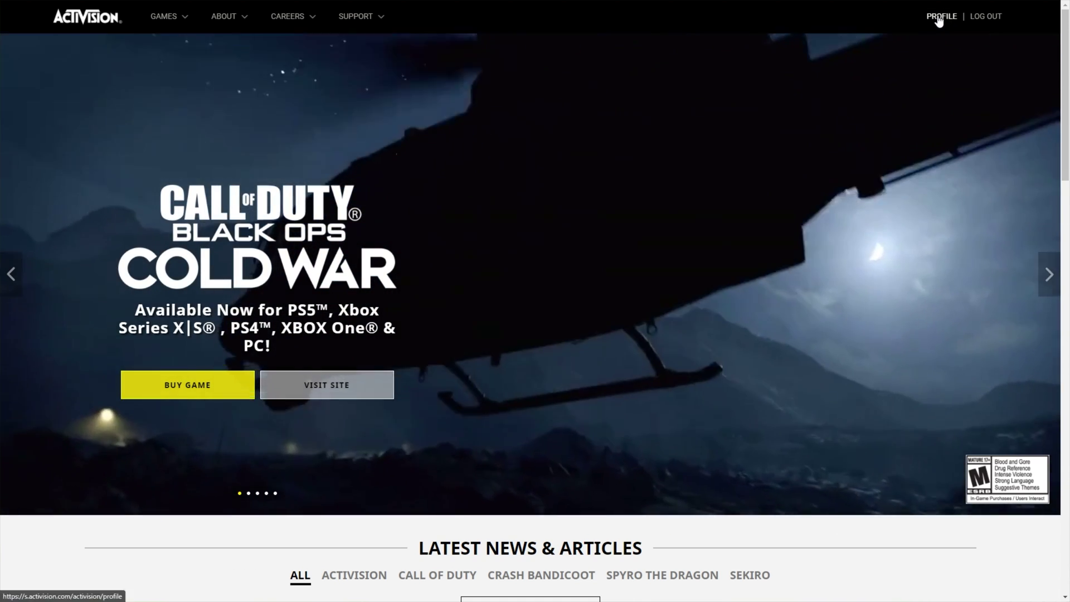
# On the Activision profile, check Battle.net Sign On Visible (Friends), Searchable and Data Visible dropdowns
pyautogui.click(940, 16)
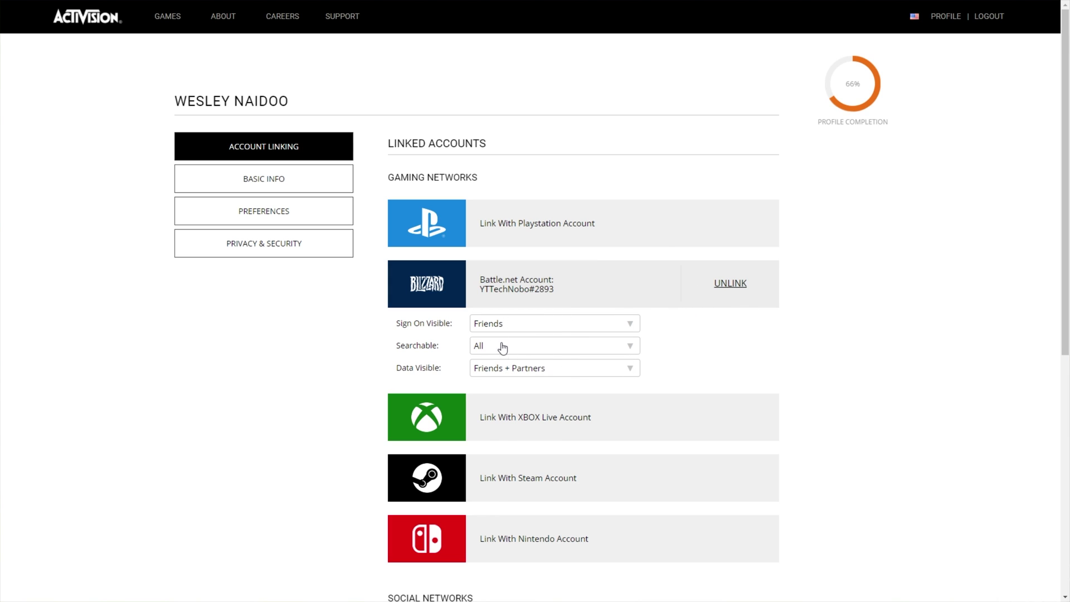
pyautogui.click(524, 329)
pyautogui.click(526, 345)
pyautogui.click(530, 345)
pyautogui.click(530, 345)
pyautogui.click(543, 371)
pyautogui.click(672, 357)
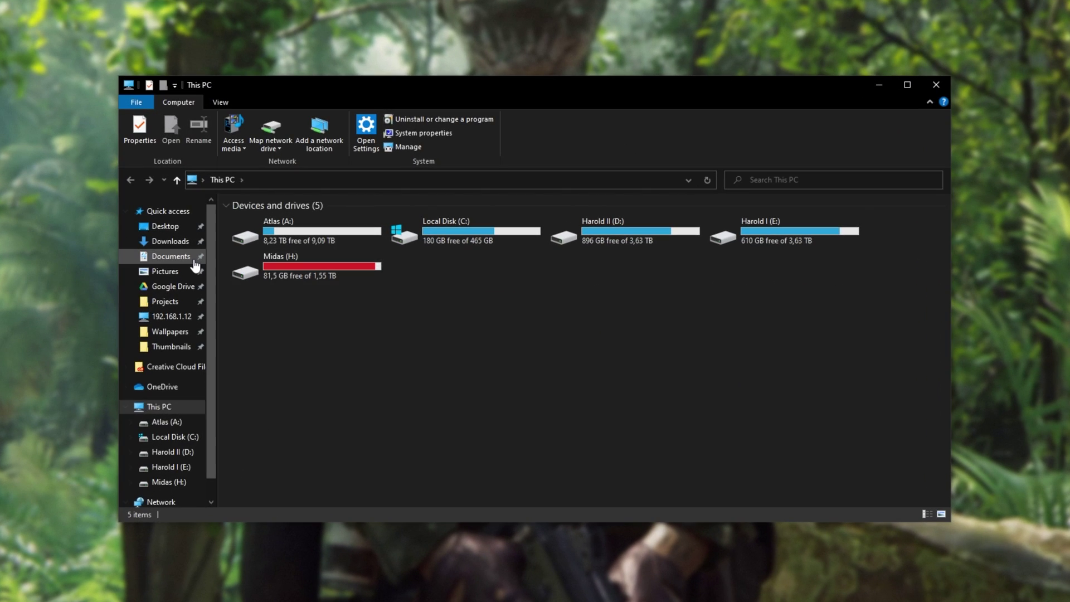
# Open Documents\Call of Duty Modern Warfare\players
pyautogui.click(170, 256)
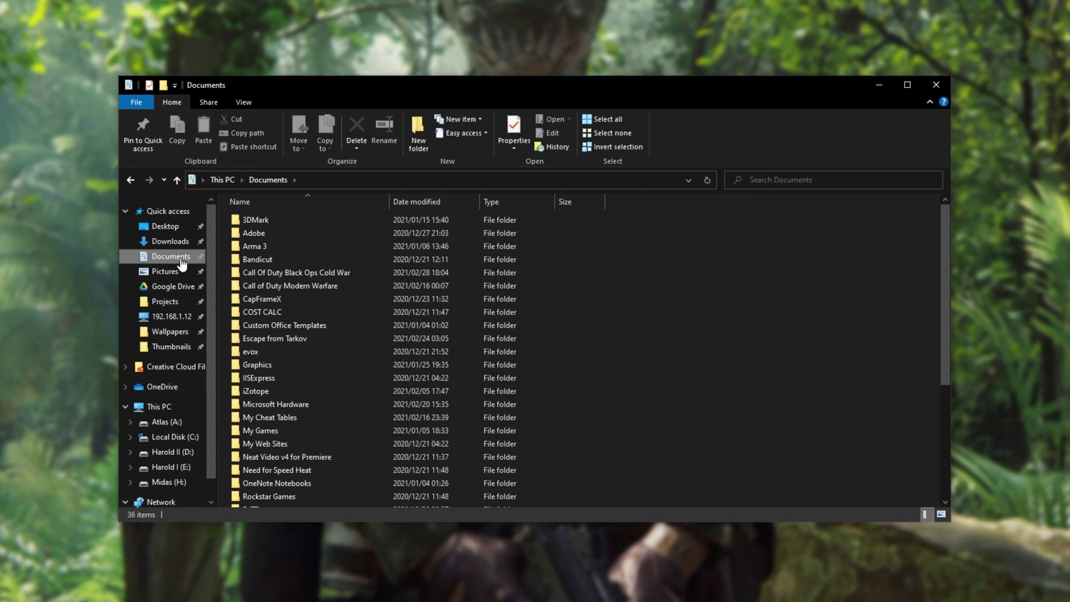
pyautogui.doubleClick(341, 285)
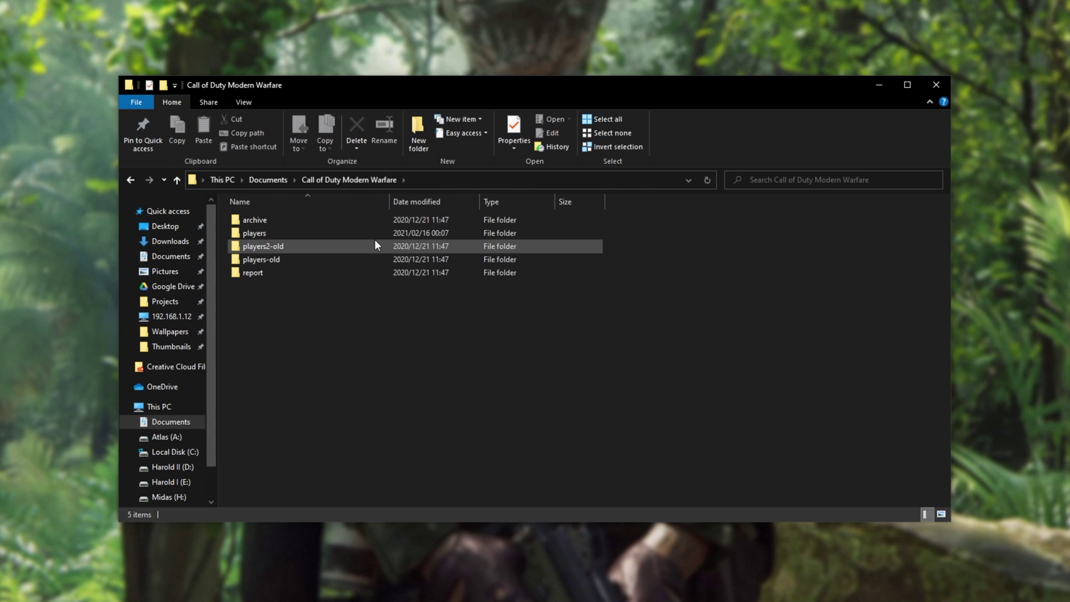
pyautogui.click(343, 232)
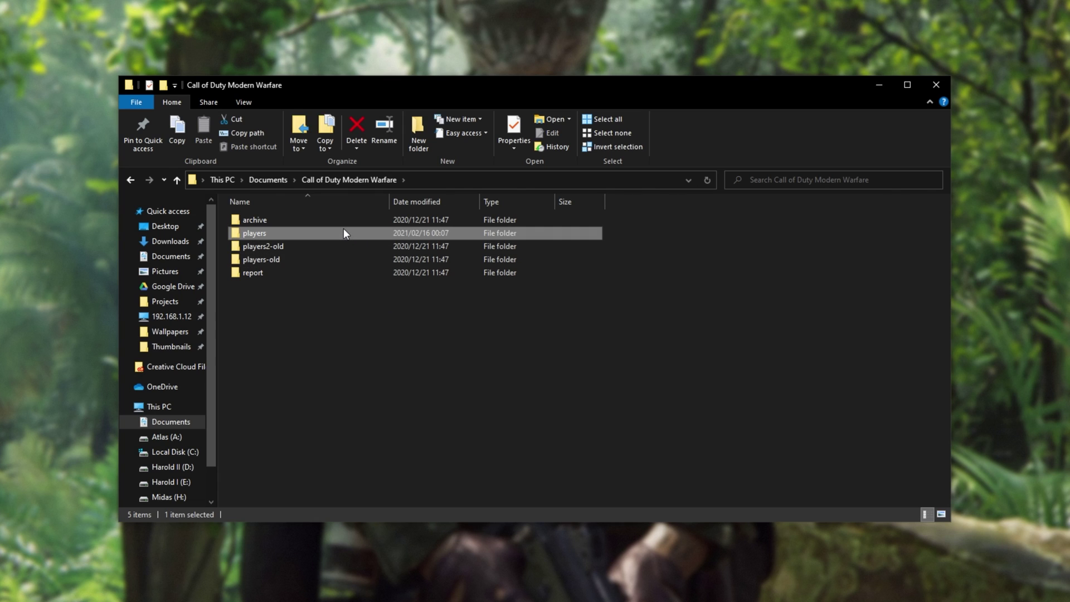
pyautogui.doubleClick(343, 232)
# Try file selections in players, ending with adv_options.ini and savegame.svg selected
pyautogui.moveTo(454, 400); pyautogui.dragTo(373, 98)
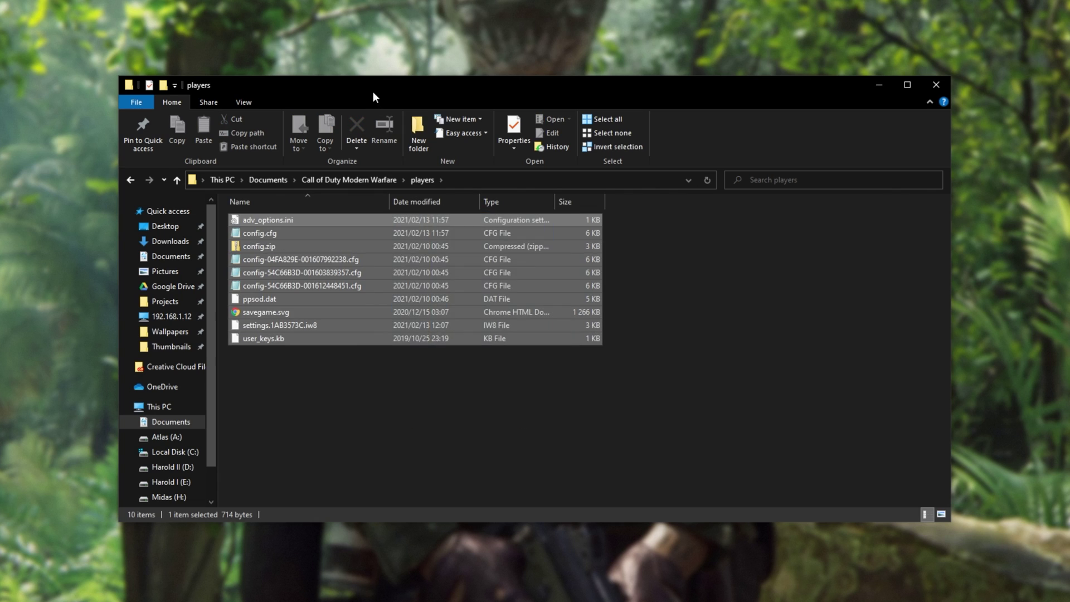
pyautogui.click(492, 435)
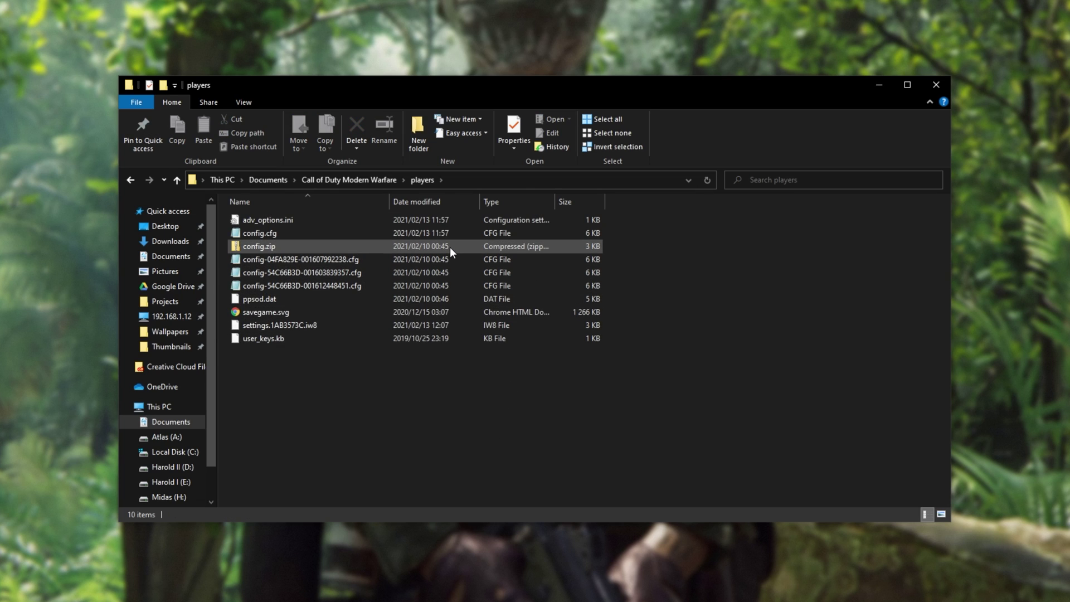
pyautogui.moveTo(450, 246); pyautogui.dragTo(454, 293)
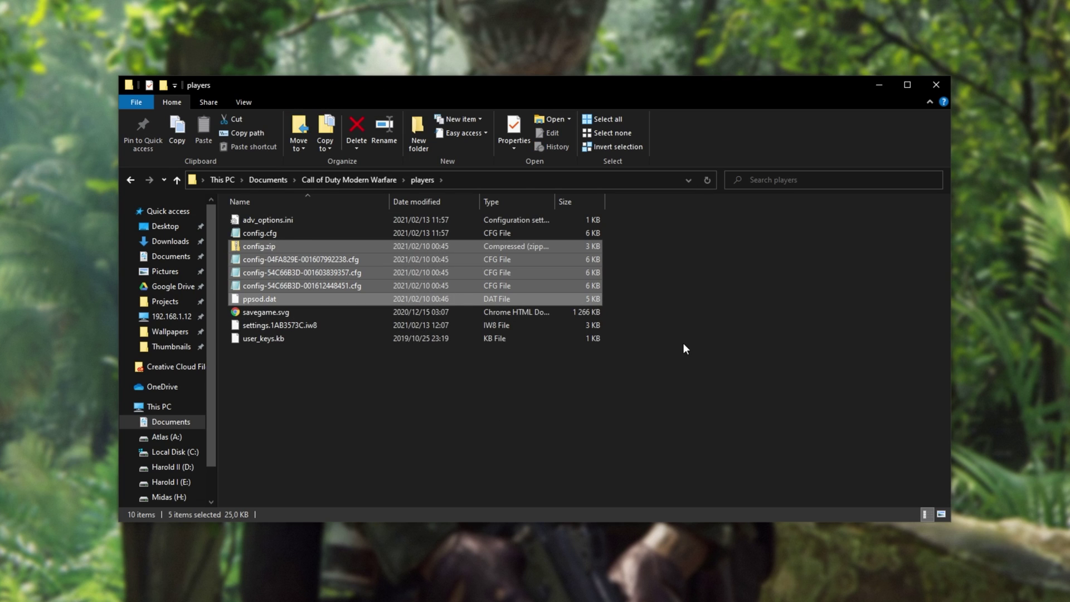
pyautogui.click(536, 235)
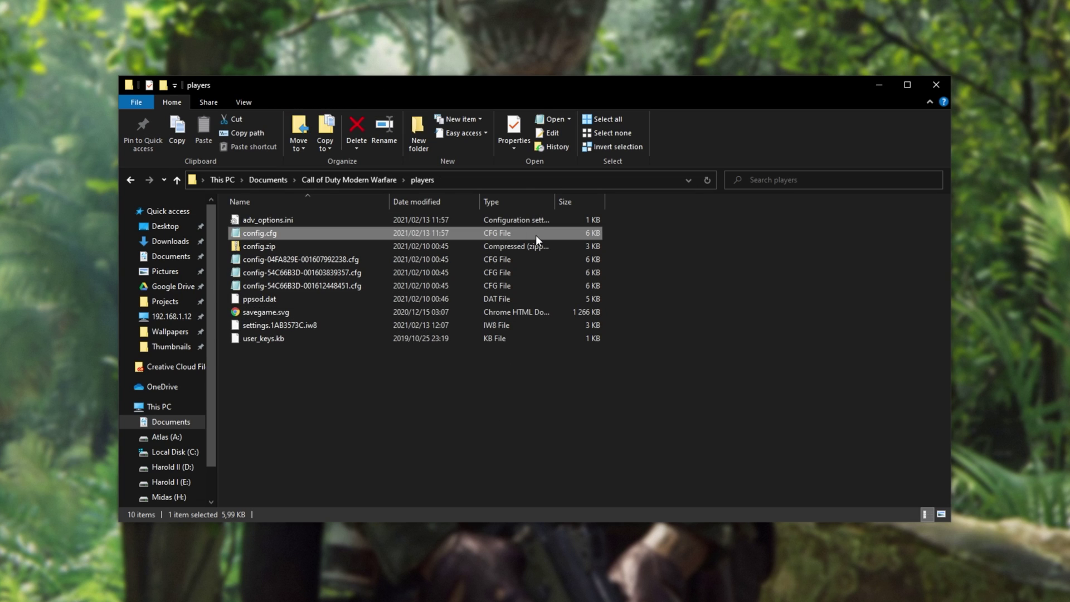
pyautogui.click(472, 218)
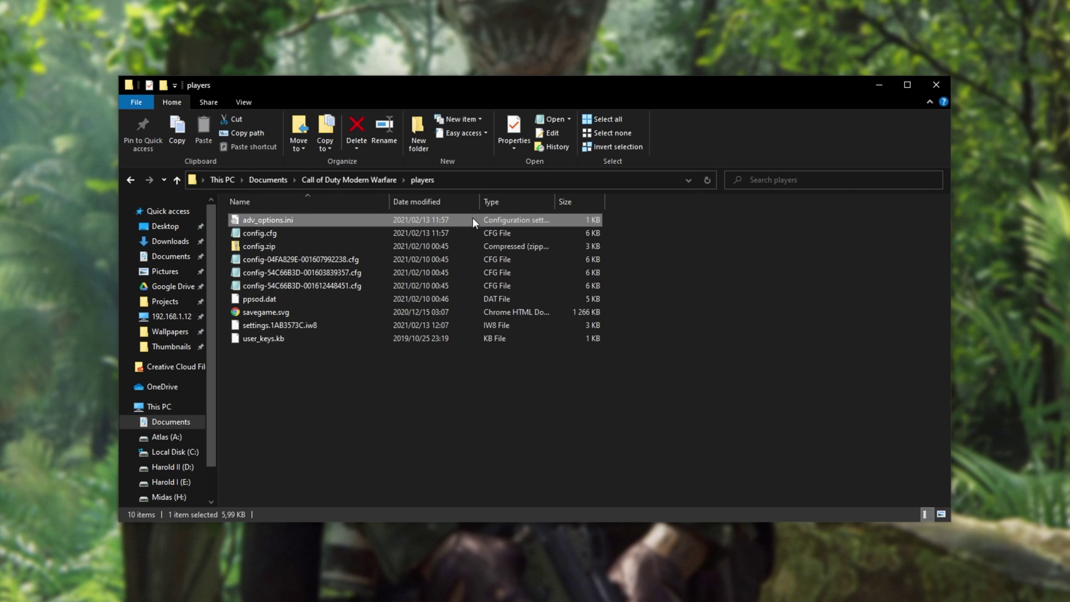
pyautogui.click(496, 315)
# In the parent folder, rename players to 'players-OLD BACKUP'
pyautogui.click(376, 180)
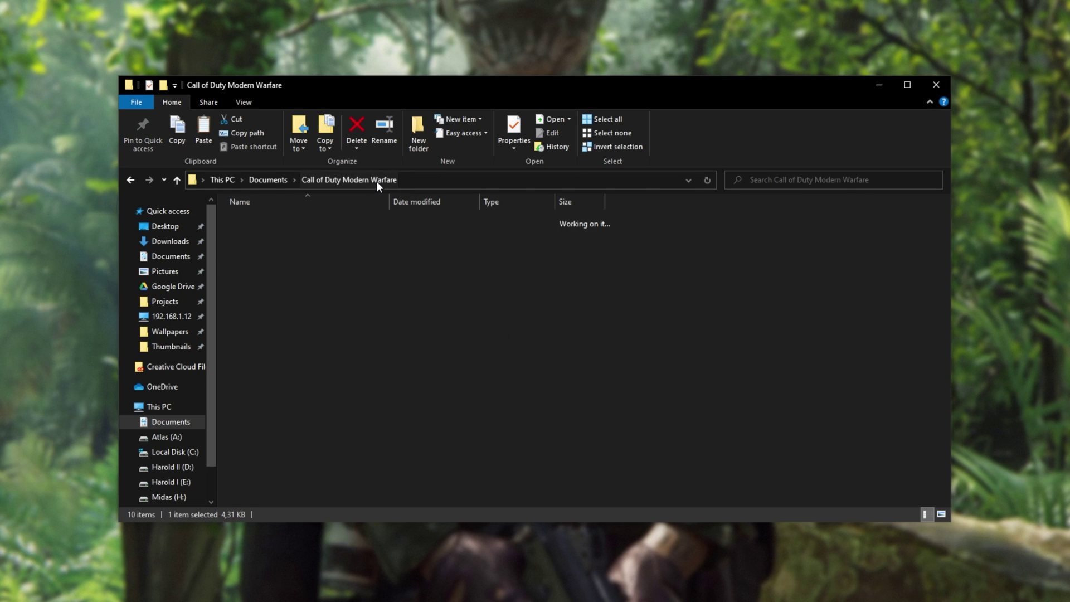
pyautogui.click(265, 233)
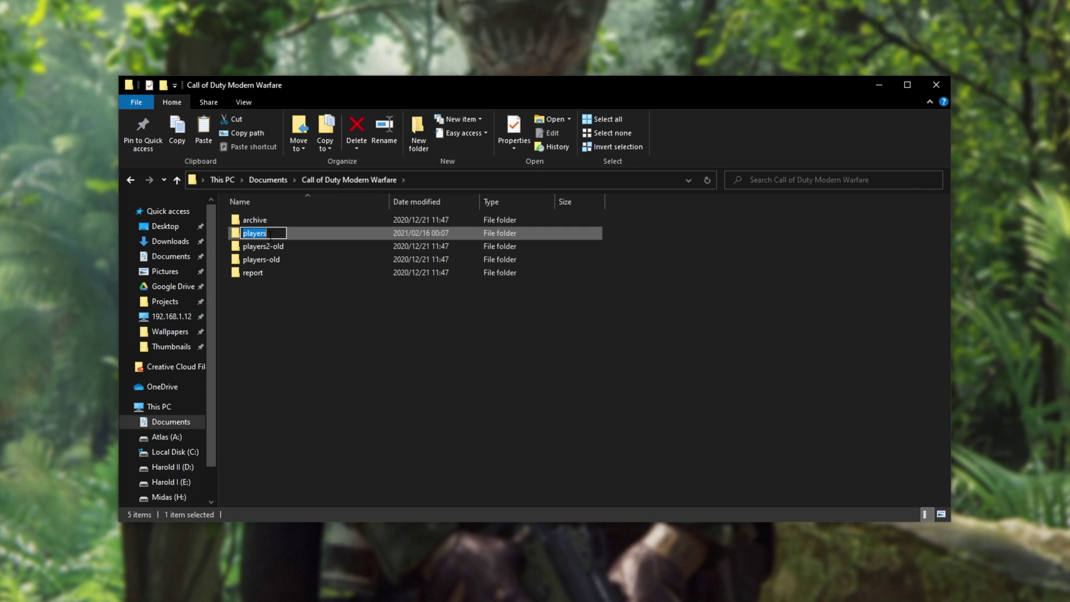
pyautogui.click(269, 235)
pyautogui.write('-OLD BACKUP')
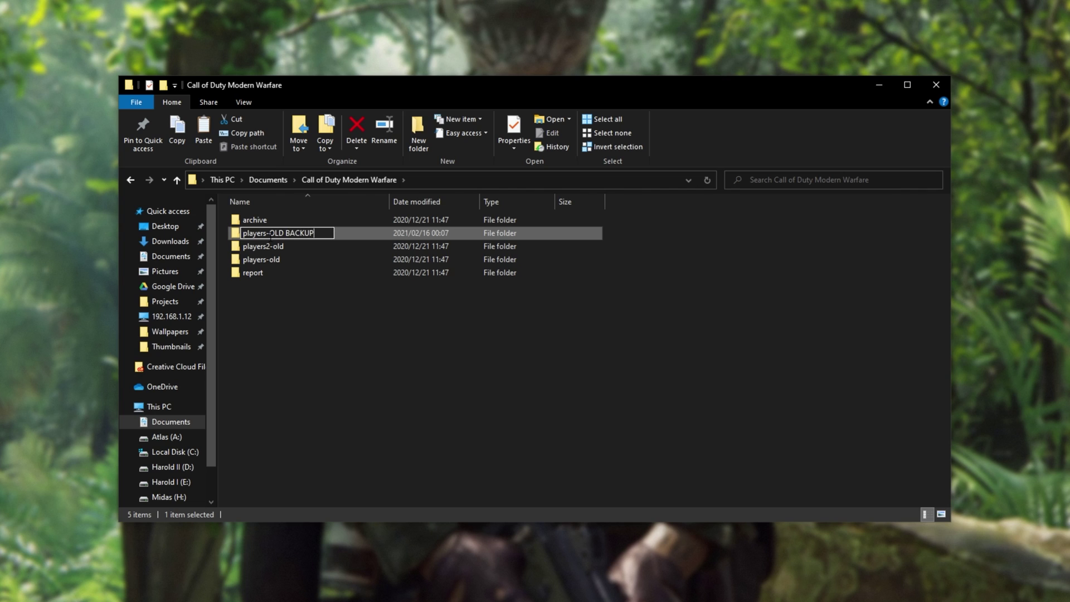
pyautogui.press('Return')
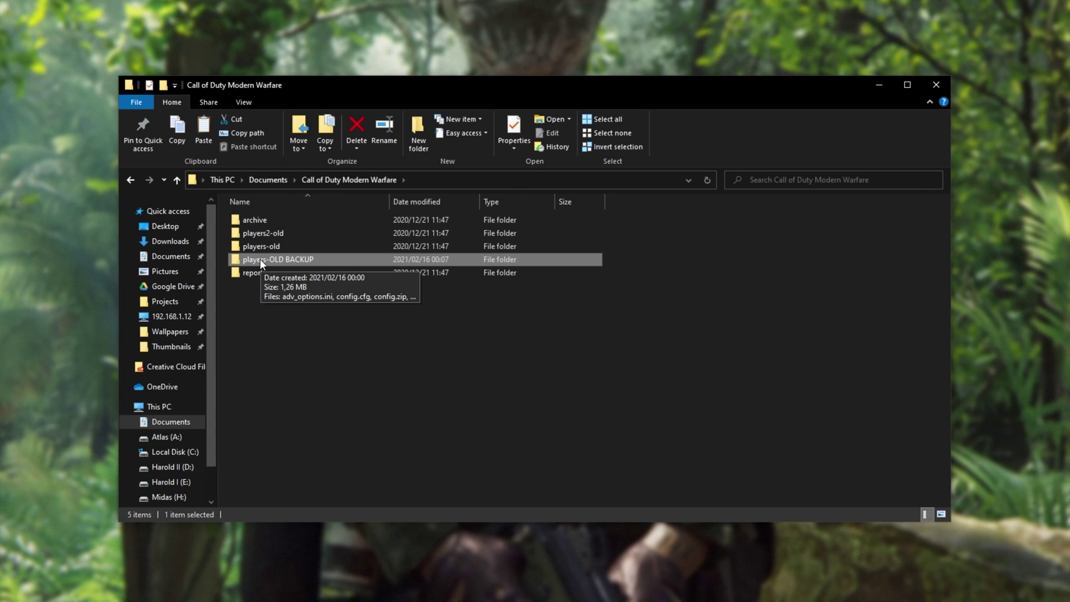
# Rename 'players-OLD BACKUP' back to 'players' and open it
pyautogui.click(259, 259)
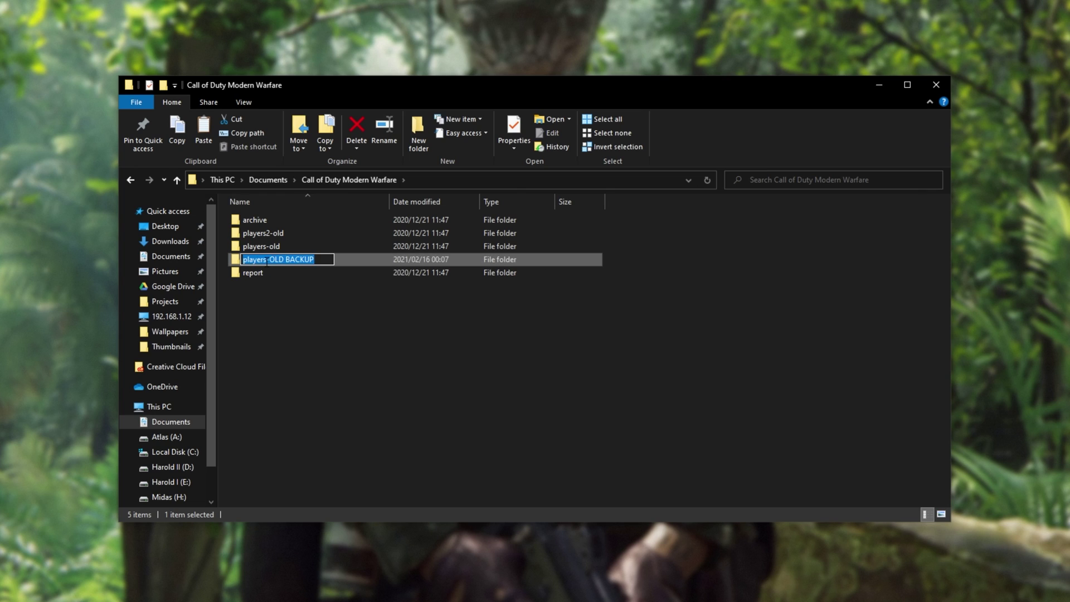
pyautogui.moveTo(266, 260); pyautogui.dragTo(625, 273)
pyautogui.press('BackSpace')
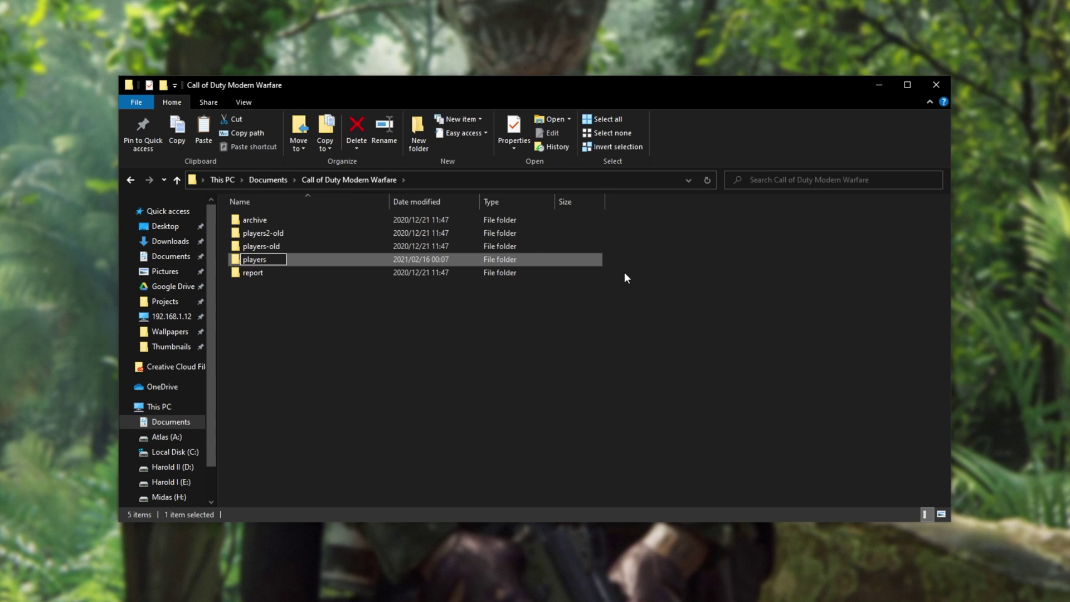
pyautogui.press('Return')
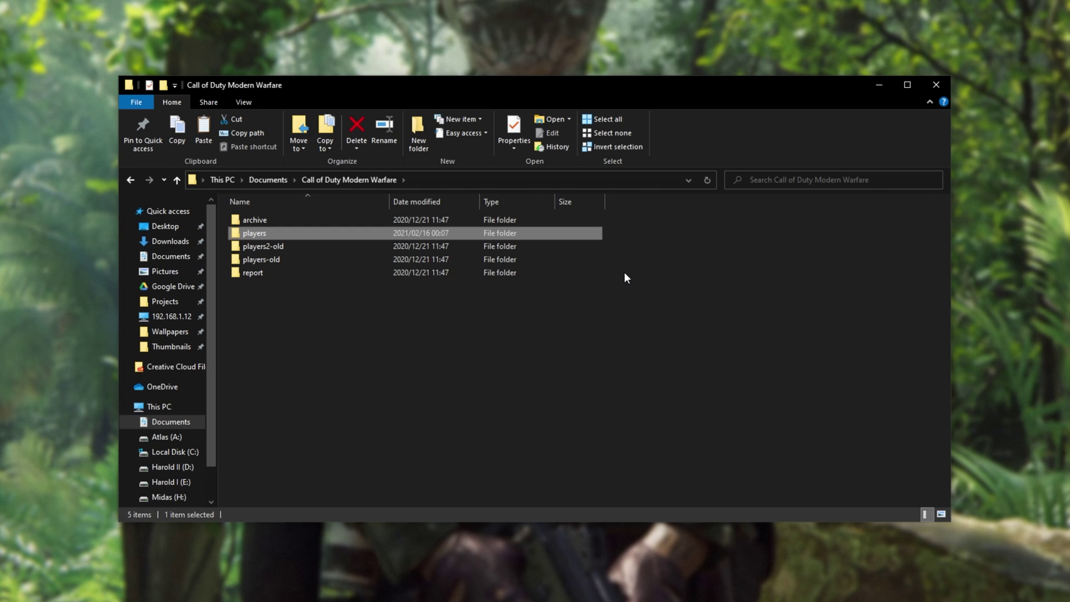
pyautogui.doubleClick(550, 234)
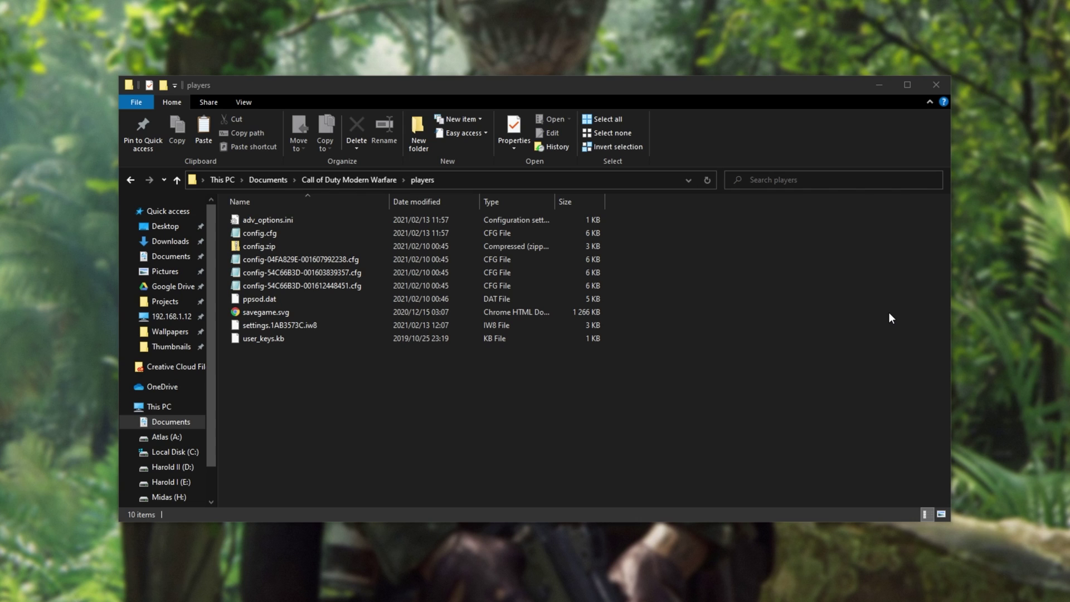
# Open config.cfg in Notepad and go to the GPU adapter line near the end
pyautogui.click(444, 234)
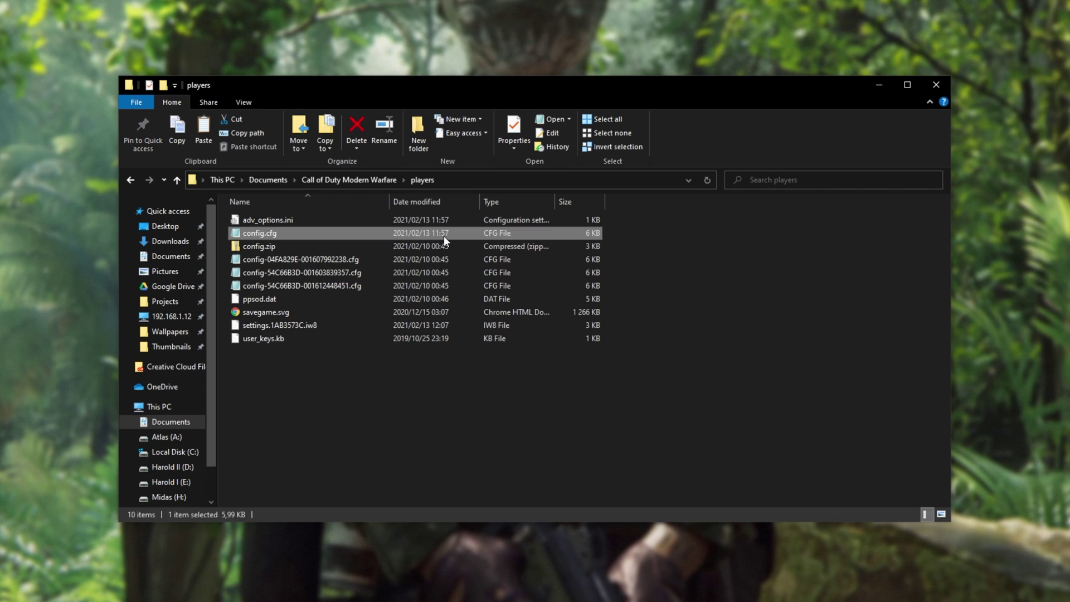
pyautogui.press('Return')
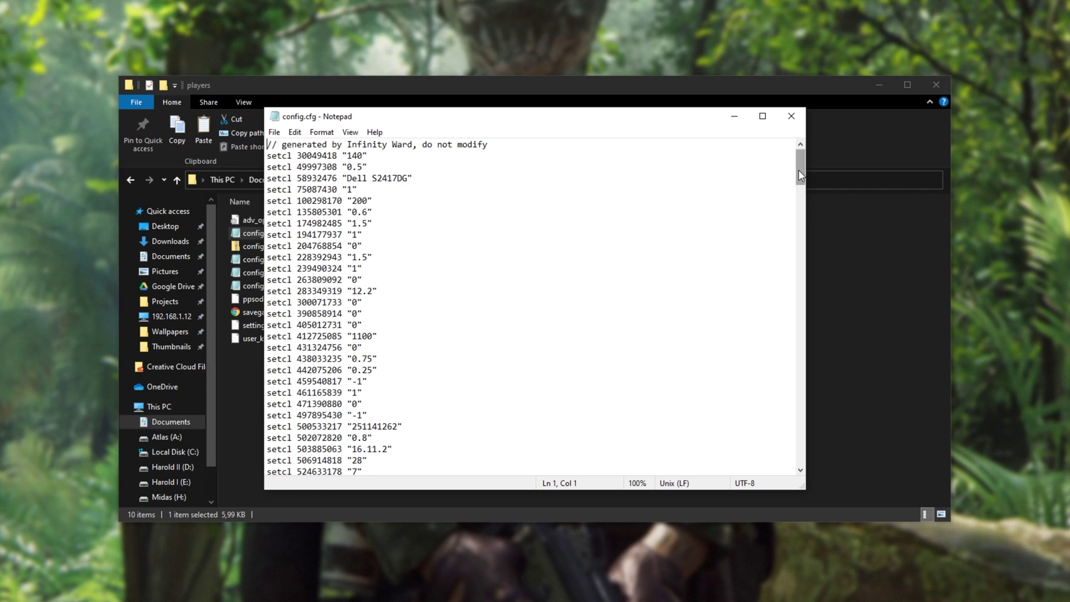
pyautogui.moveTo(799, 170); pyautogui.dragTo(792, 473)
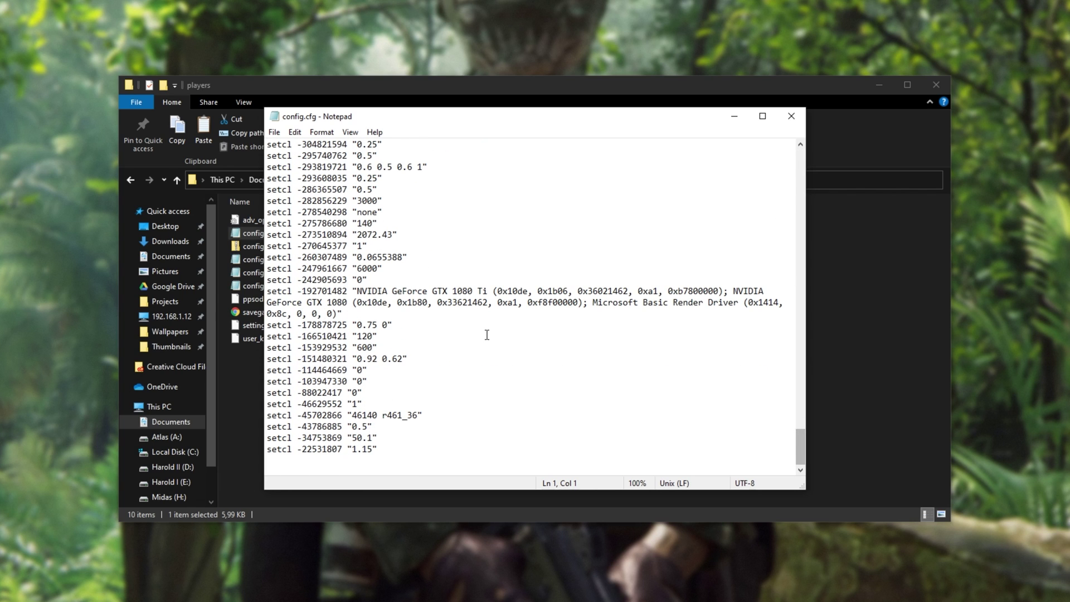
pyautogui.click(379, 315)
# Select the GPU name 'NVIDIA GeForce GTX 1080 Ti' on the adapter line
pyautogui.hotkey('shift', 'Home')
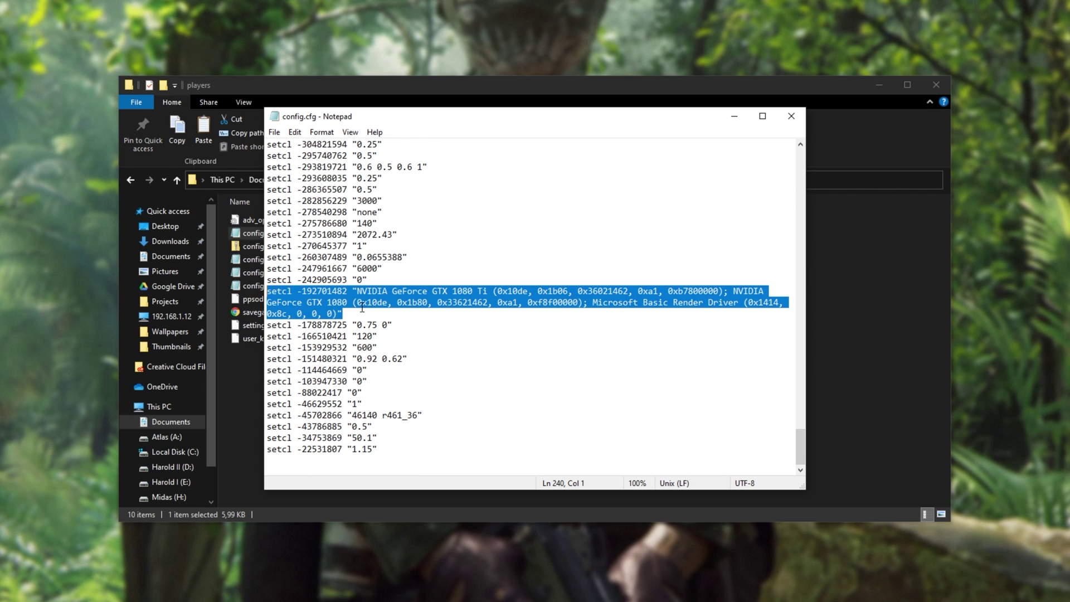
pyautogui.click(301, 290)
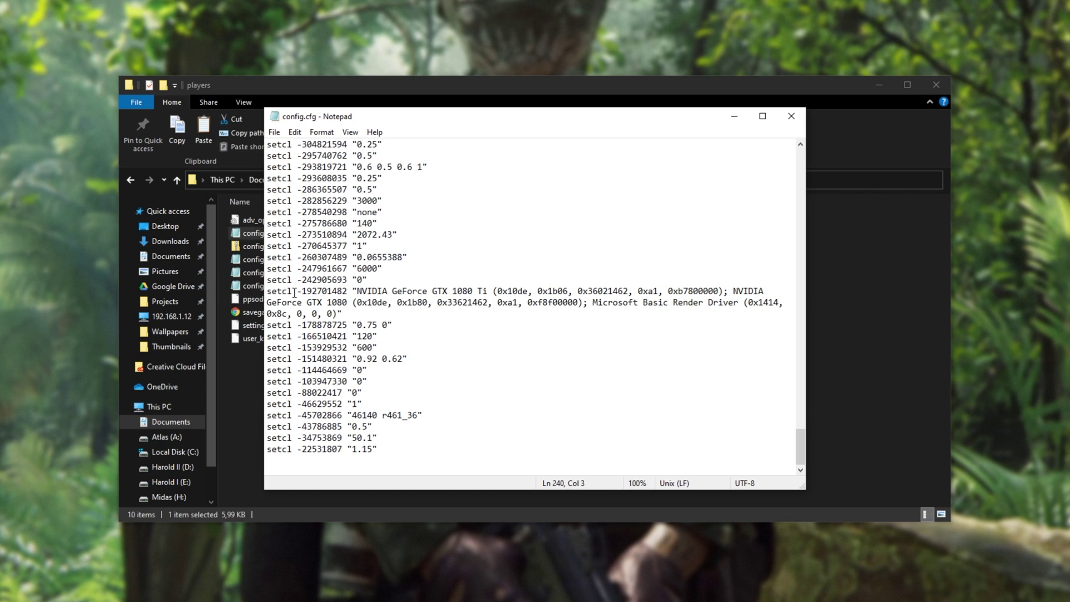
pyautogui.moveTo(304, 291); pyautogui.dragTo(431, 313)
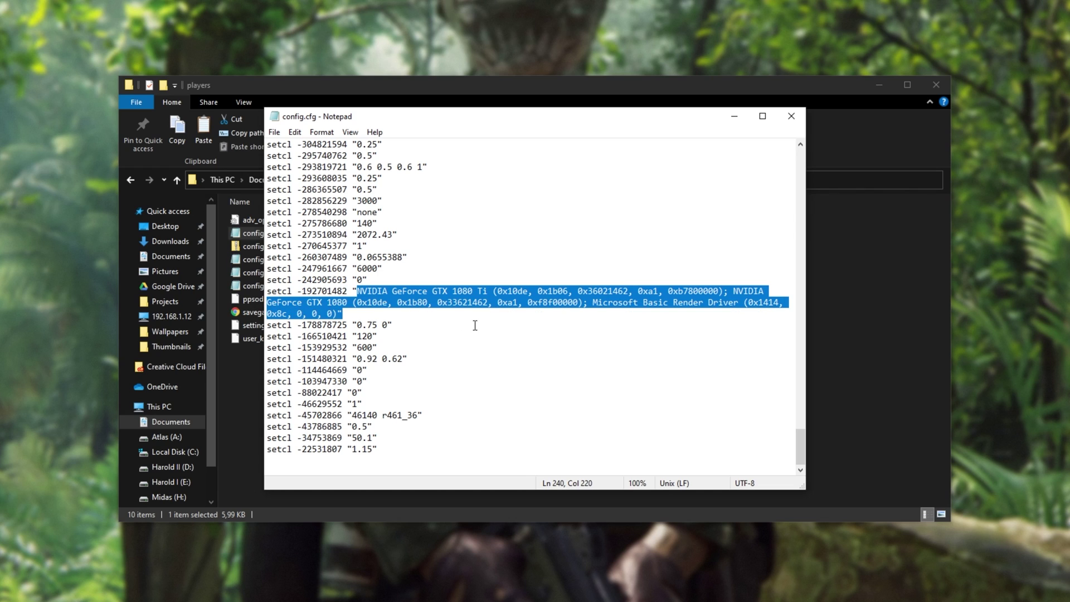
pyautogui.click(359, 294)
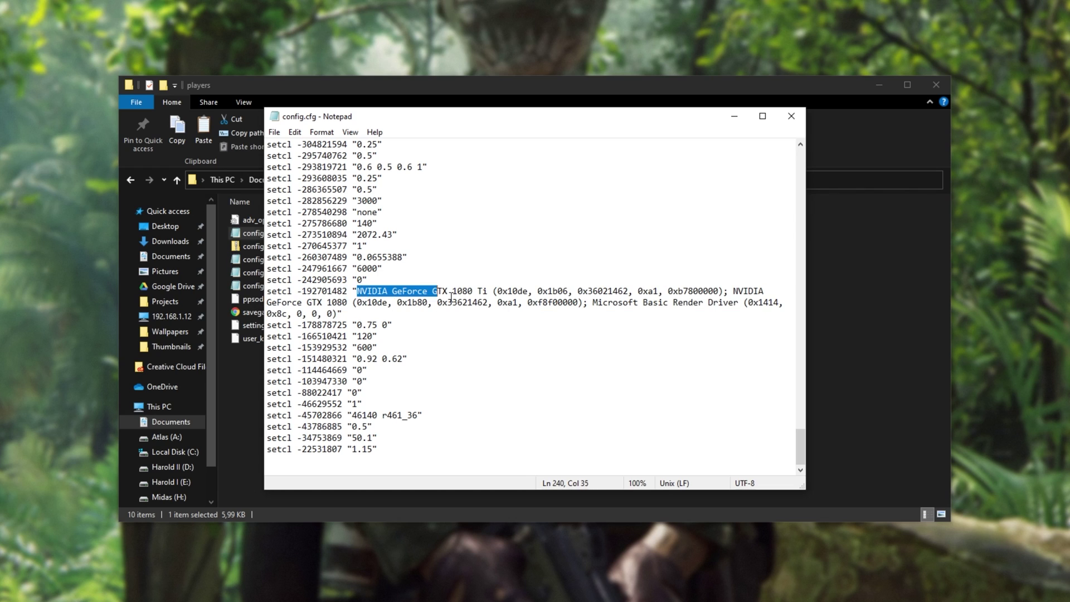
pyautogui.moveTo(451, 297); pyautogui.dragTo(494, 292)
pyautogui.moveTo(732, 290); pyautogui.dragTo(346, 304)
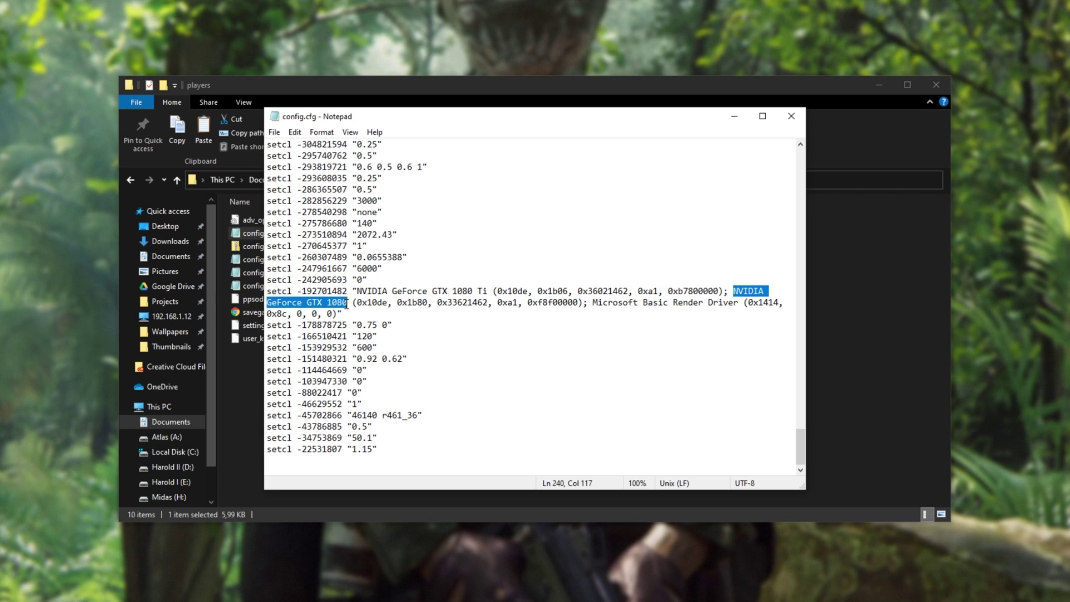
pyautogui.moveTo(592, 303); pyautogui.dragTo(738, 304)
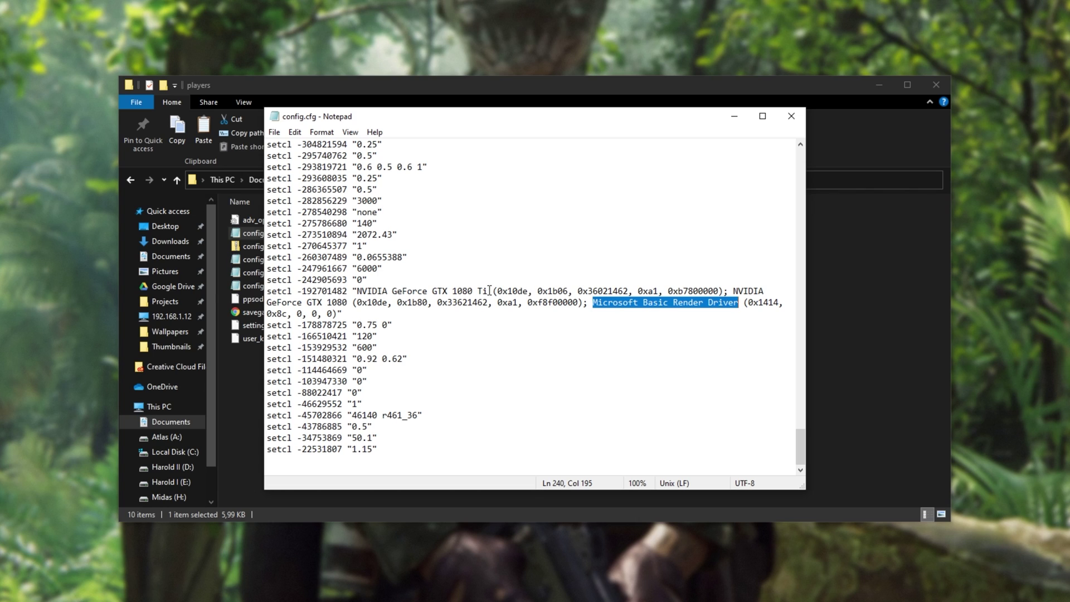
pyautogui.moveTo(489, 290); pyautogui.dragTo(362, 290)
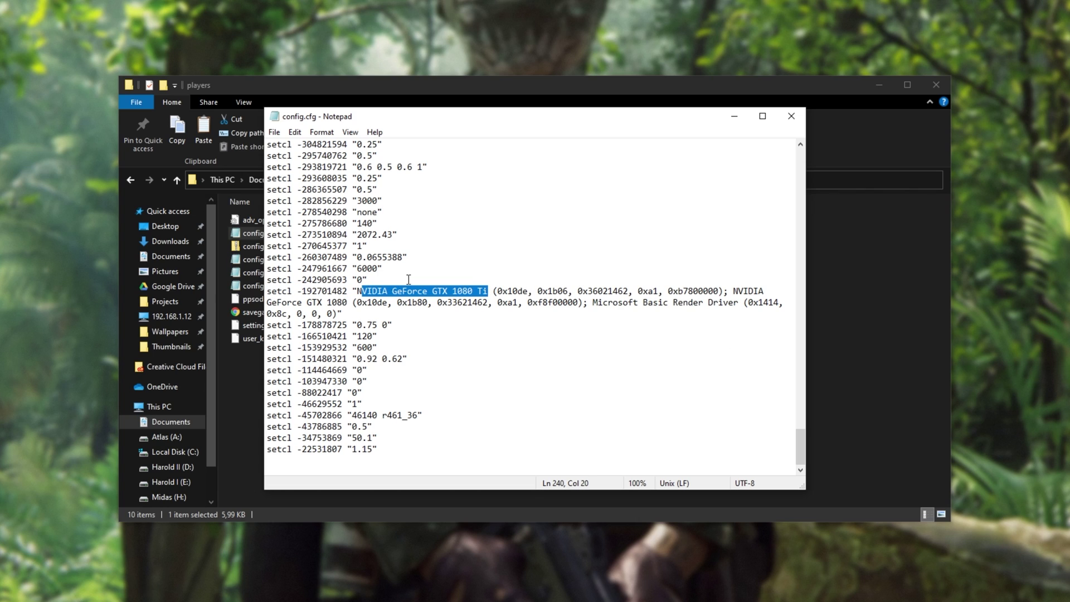
pyautogui.click(389, 302)
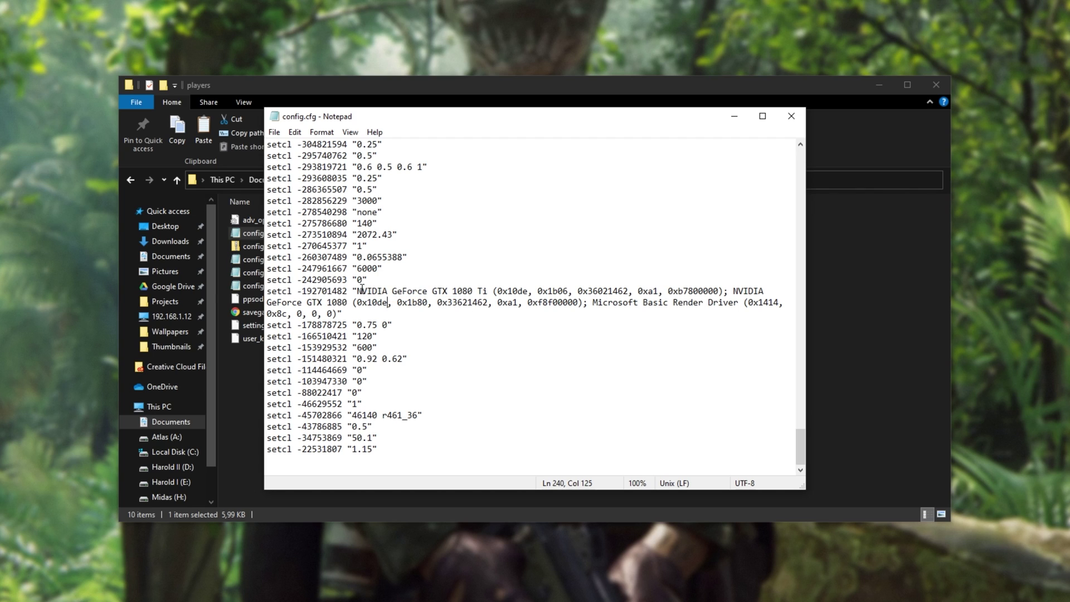
pyautogui.moveTo(357, 290); pyautogui.dragTo(489, 290)
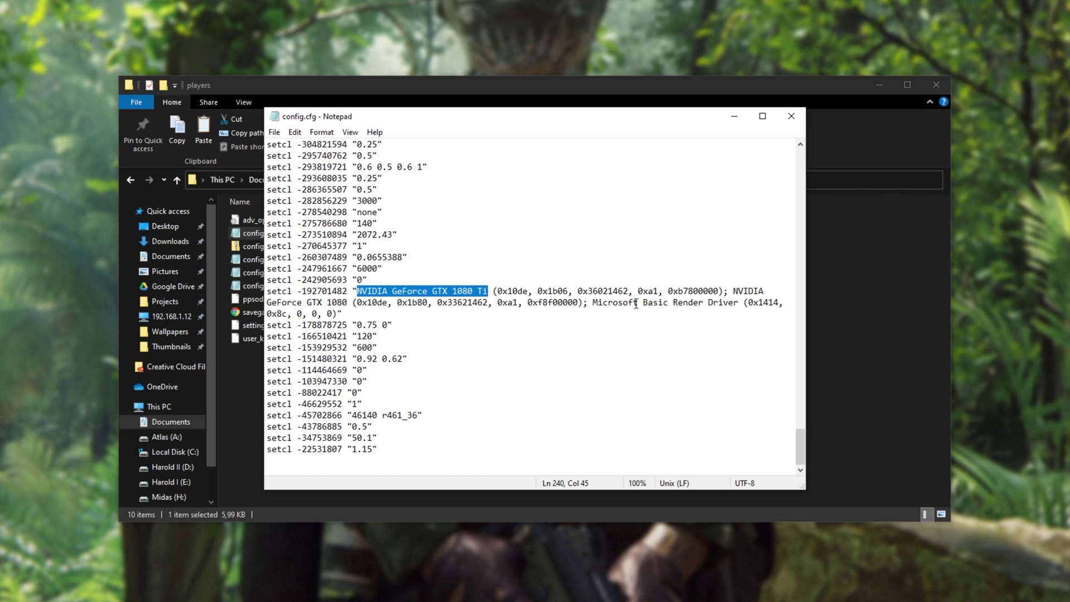
# Copy 'NVIDIA GeForce GTX 1080 Ti' and scroll to the GPU name entry at line 98
pyautogui.rightClick(459, 294)
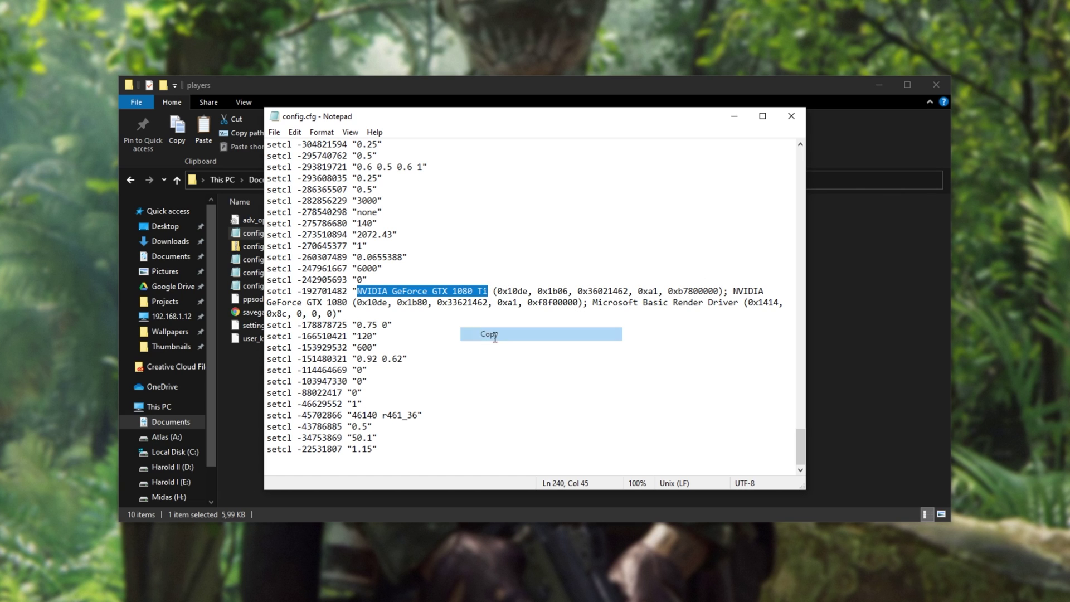
pyautogui.click(495, 335)
pyautogui.moveTo(801, 440); pyautogui.dragTo(819, 255)
pyautogui.moveTo(268, 415); pyautogui.dragTo(348, 415)
# Delete then restore 'Ti' in line 98's GPU name, and save config.cfg
pyautogui.scroll(-2, 446, 412)
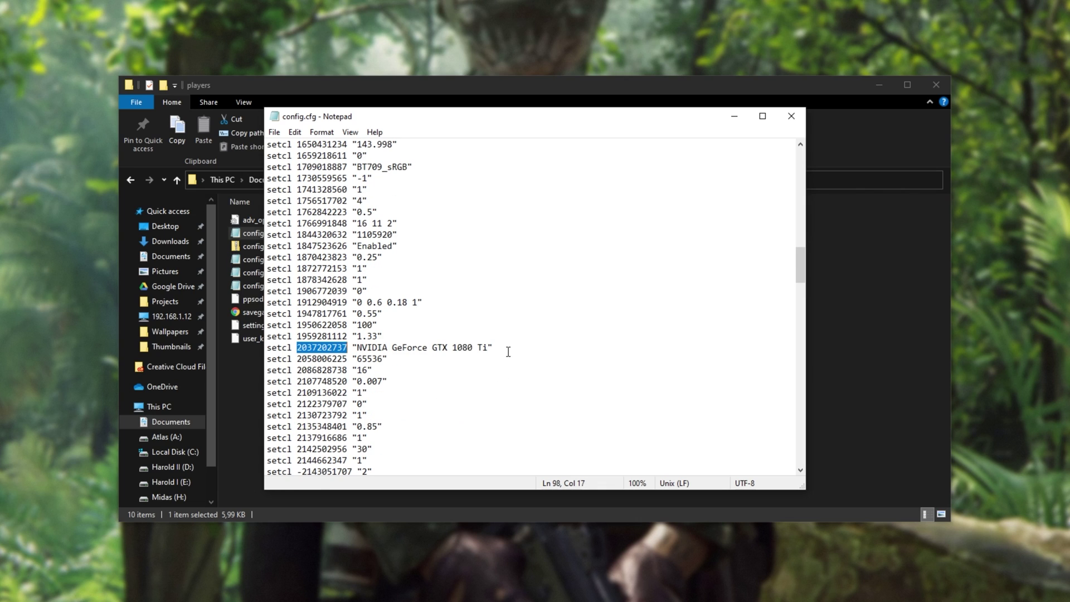
pyautogui.moveTo(489, 347); pyautogui.dragTo(477, 348)
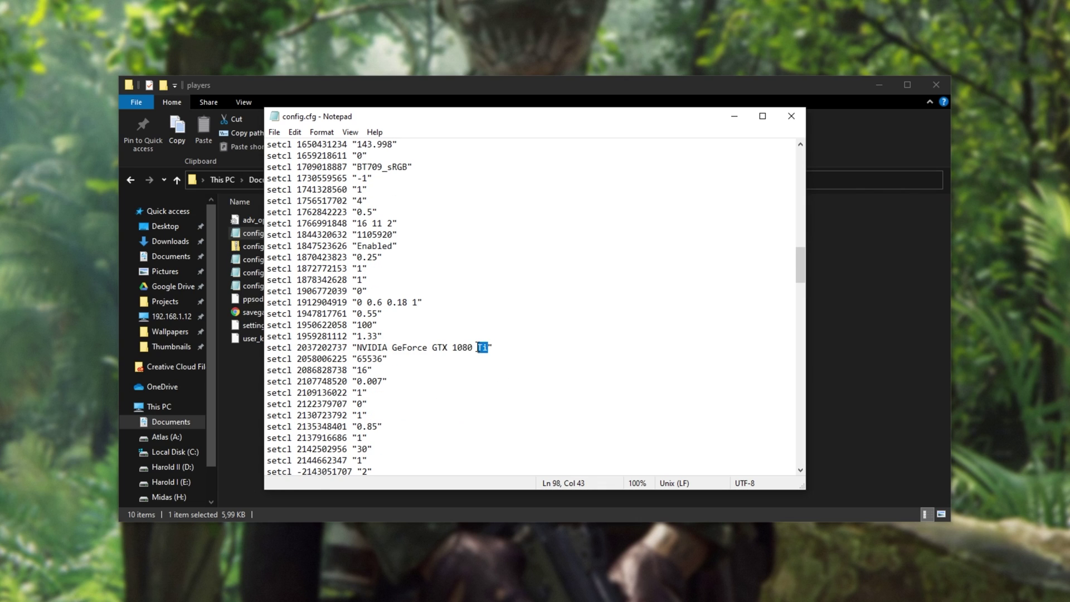
pyautogui.press('BackSpace')
pyautogui.press('BackSpace')
pyautogui.hotkey('ctrl', 'z')
pyautogui.click(512, 345)
pyautogui.hotkey('ctrl', 's')
# Close config.cfg in Notepad and open the Warzone game options in Battle.net
pyautogui.click(800, 117)
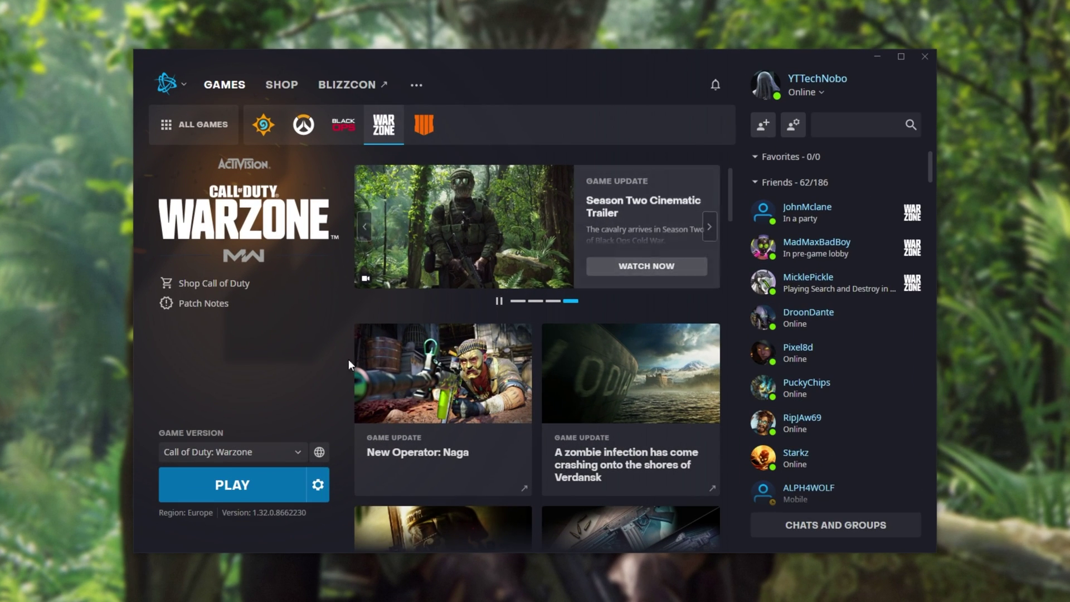
pyautogui.click(319, 484)
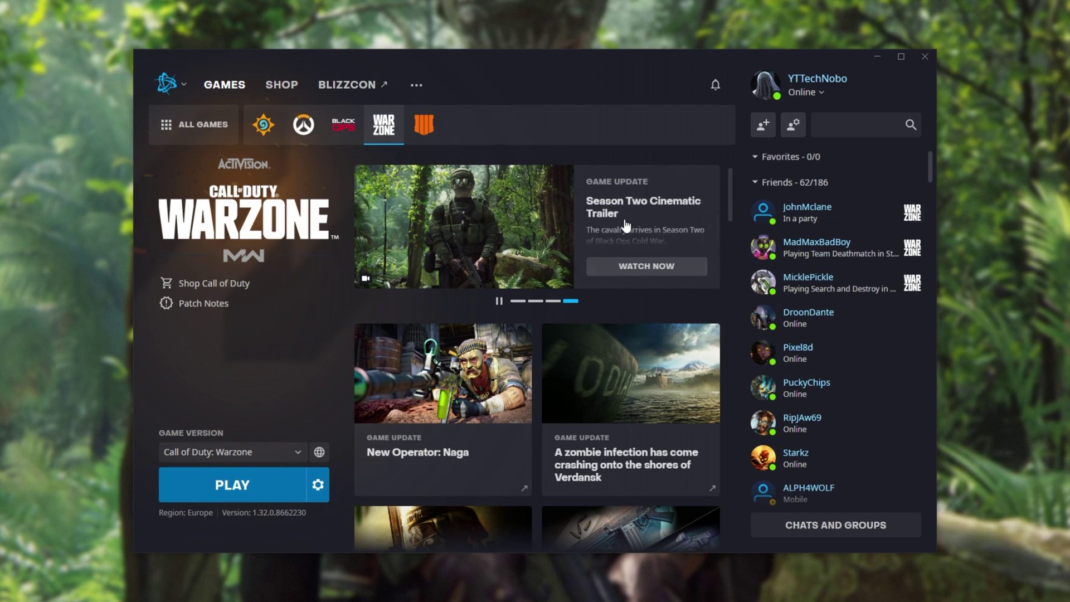
pyautogui.moveTo(826, 384)
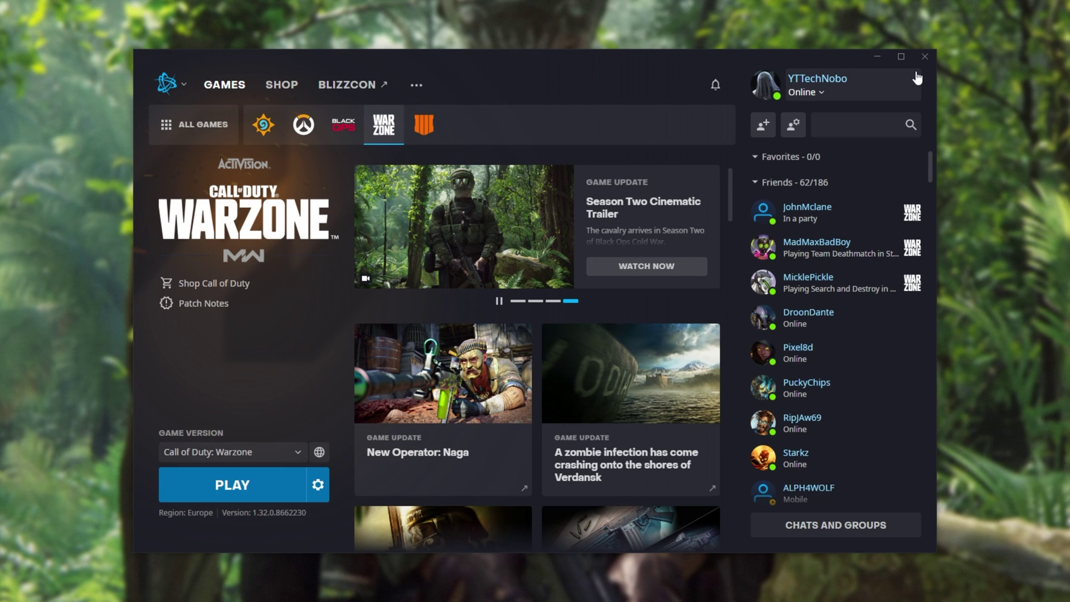